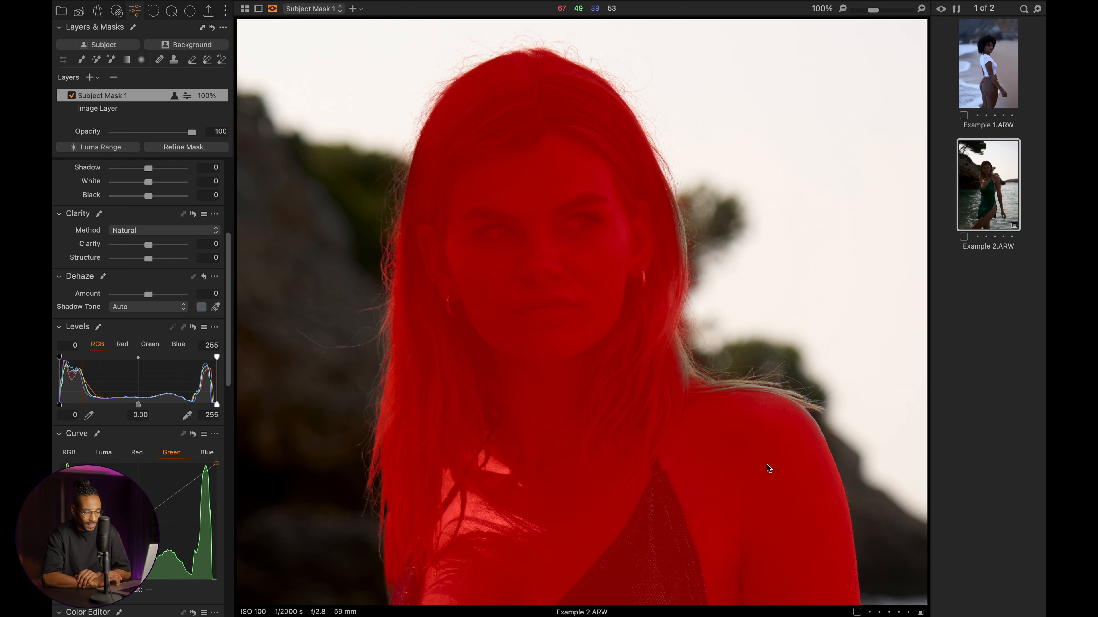
# Step: Examine the edges of the subject mask at 100% along the hair, dress, arm, hand and legs
pyautogui.scroll(-10, 766, 467)
pyautogui.scroll(-6, 766, 463)
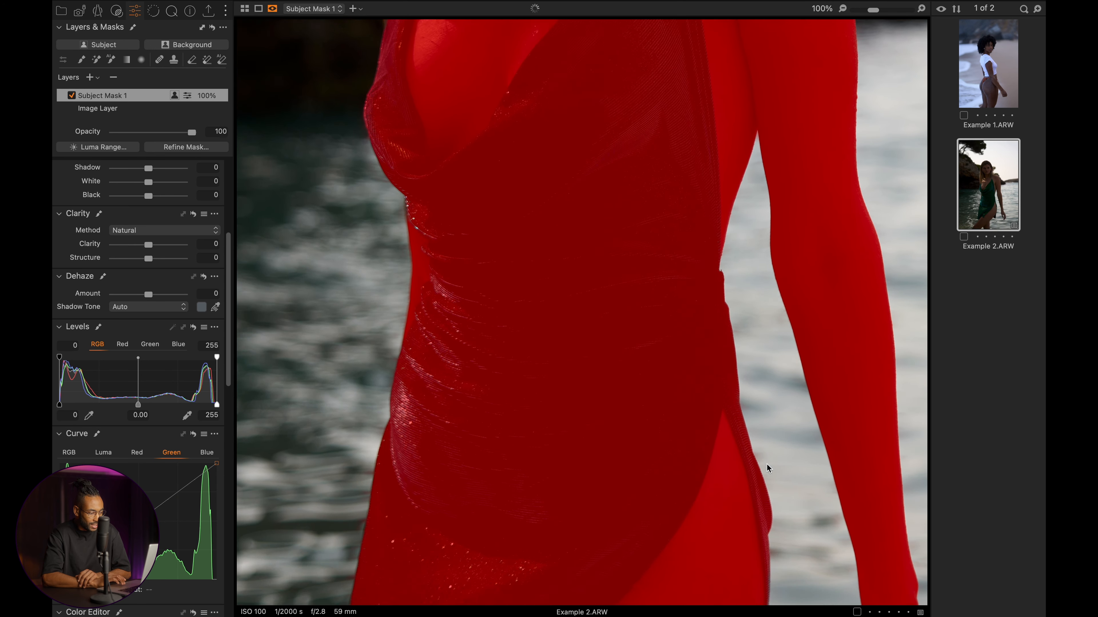
pyautogui.scroll(-8, 767, 467)
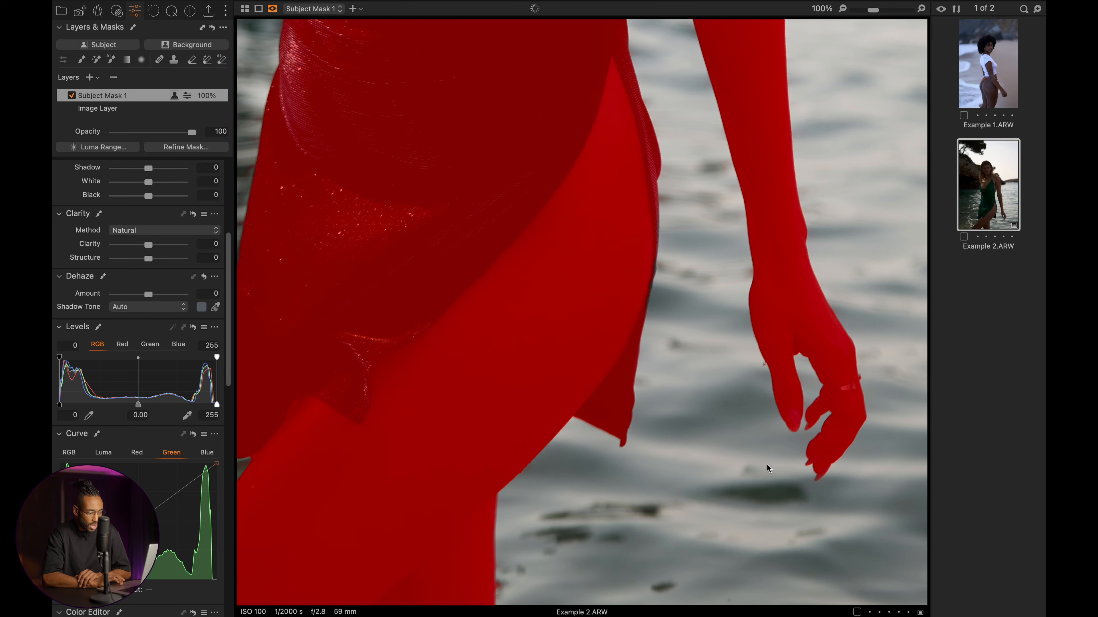
pyautogui.hscroll(-8, 767, 468)
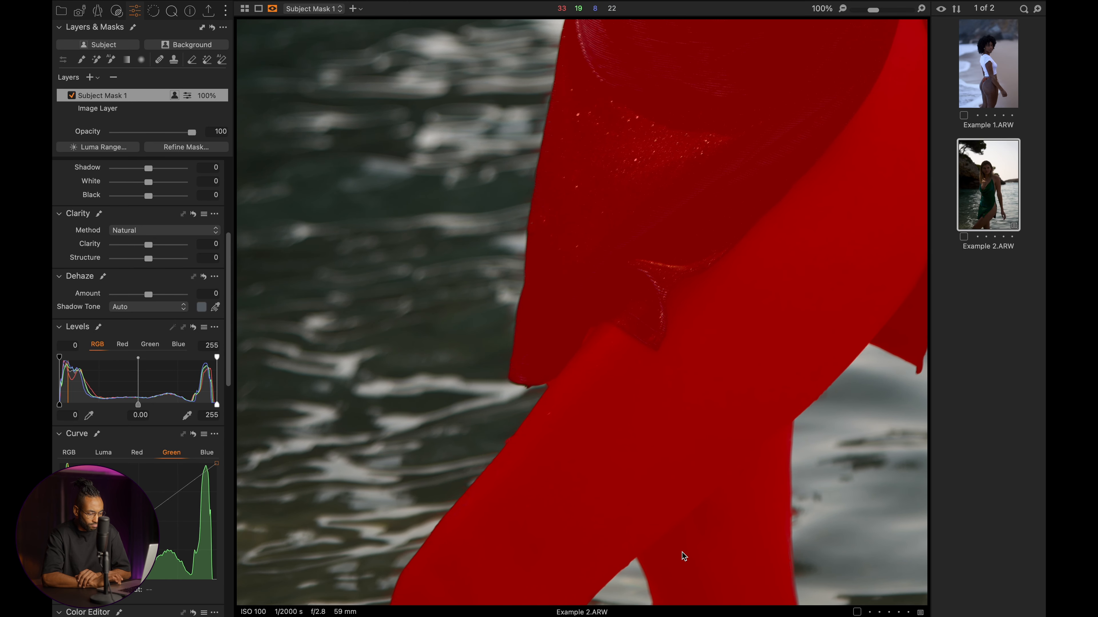
pyautogui.hscroll(-2, 683, 557)
pyautogui.scroll(10, 683, 556)
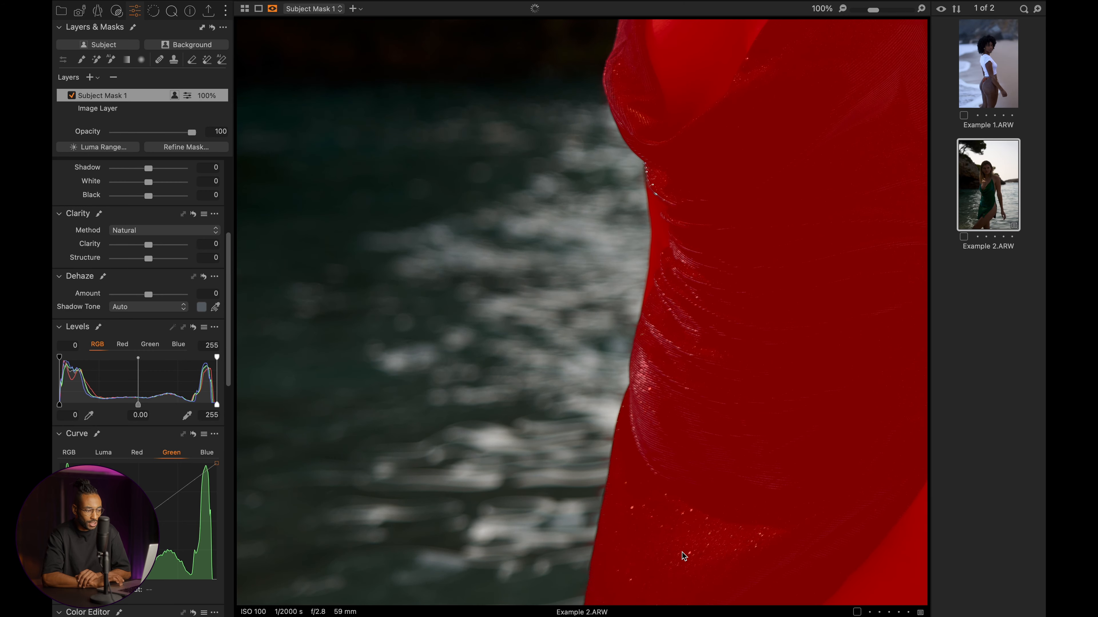
pyautogui.scroll(10, 699, 348)
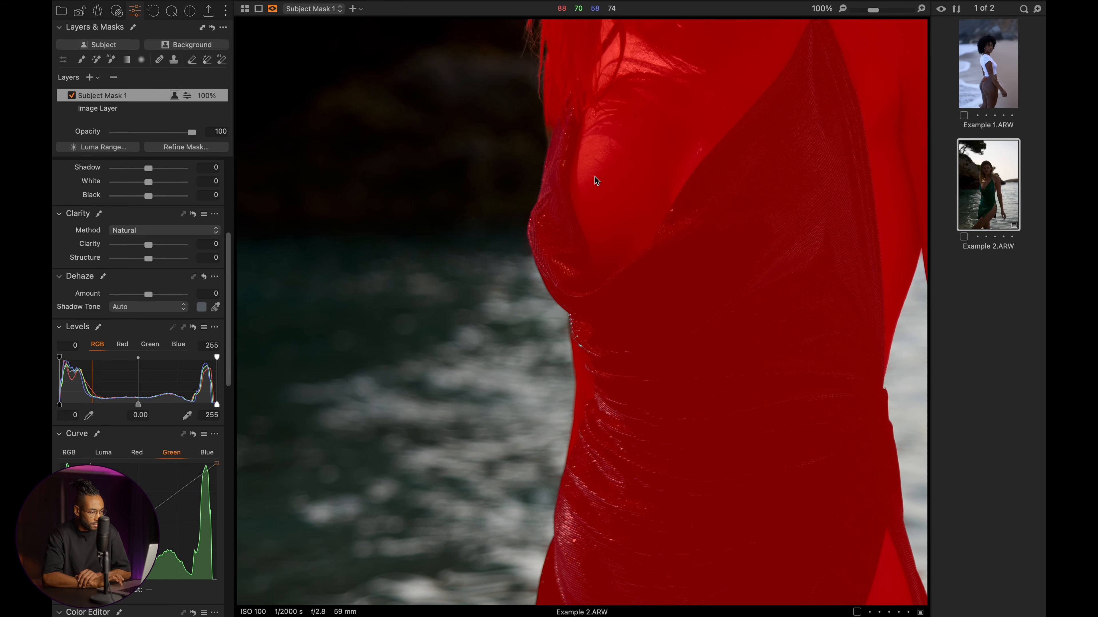
pyautogui.scroll(15, 573, 121)
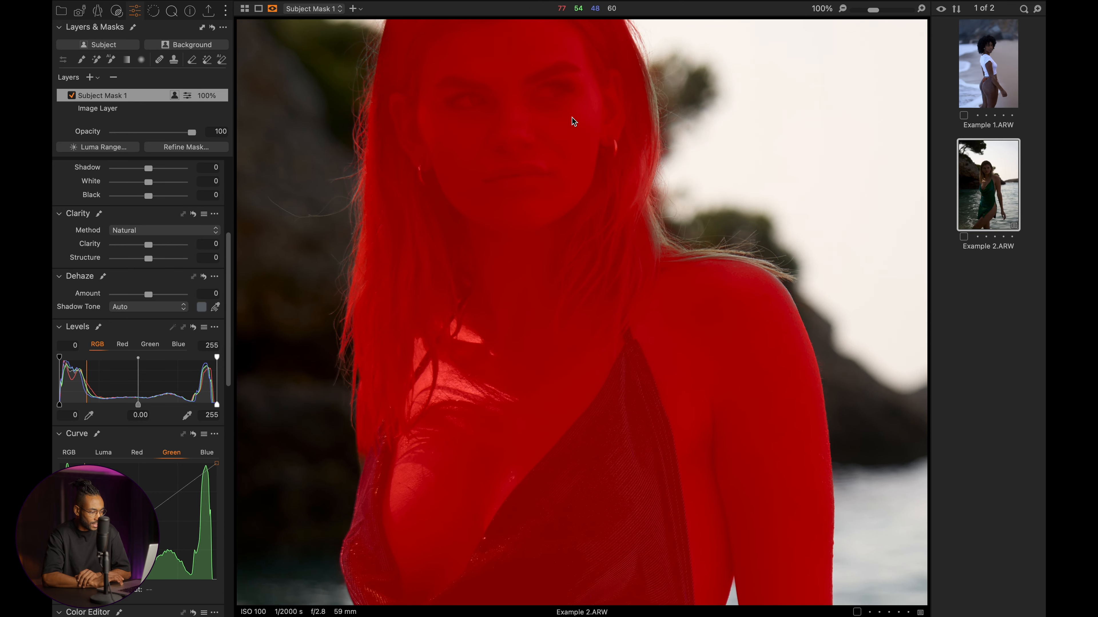
pyautogui.scroll(-3, 567, 366)
pyautogui.scroll(4, 567, 367)
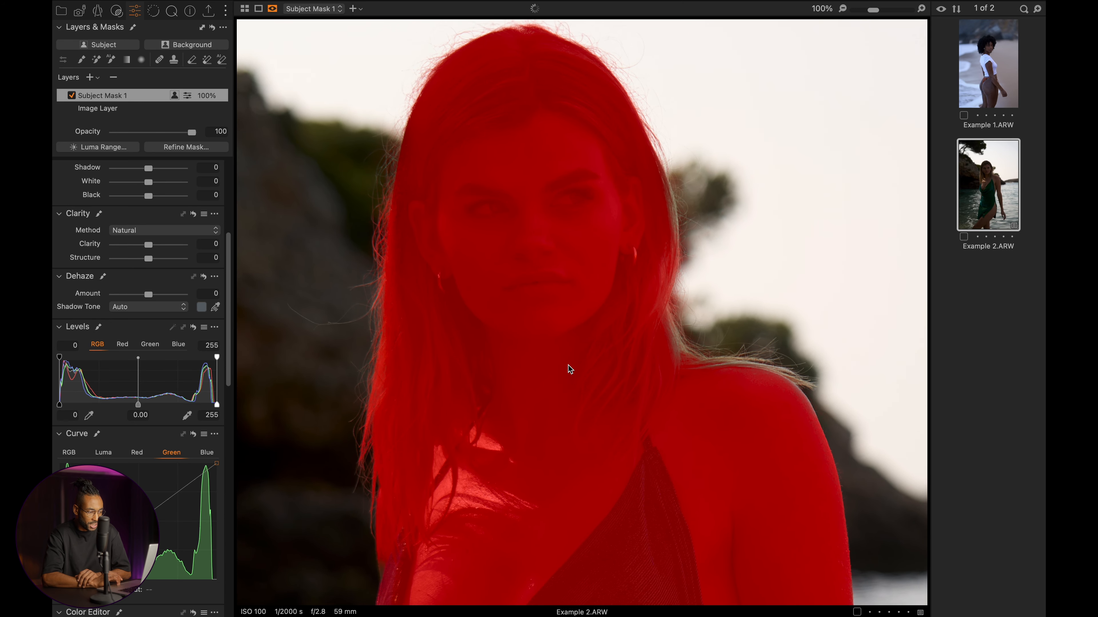
pyautogui.hscroll(-2, 569, 368)
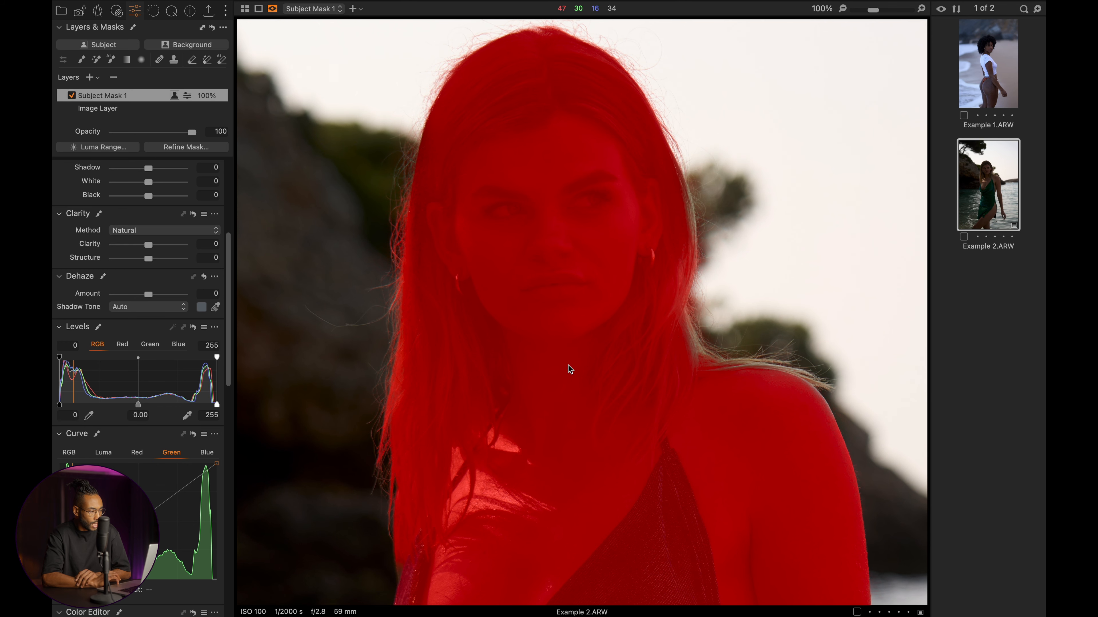
# Step: Add an AI background mask layer to Example 2.ARW and check its edges from the woman's legs up to her hair
pyautogui.click(186, 46)
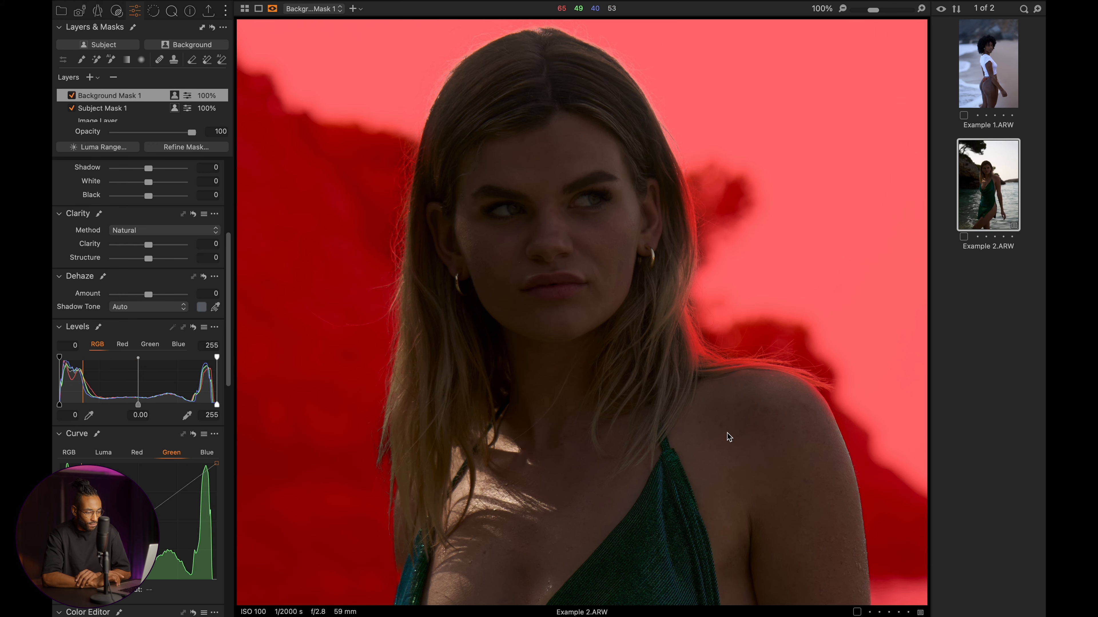
pyautogui.scroll(-10, 729, 437)
pyautogui.scroll(-10, 729, 436)
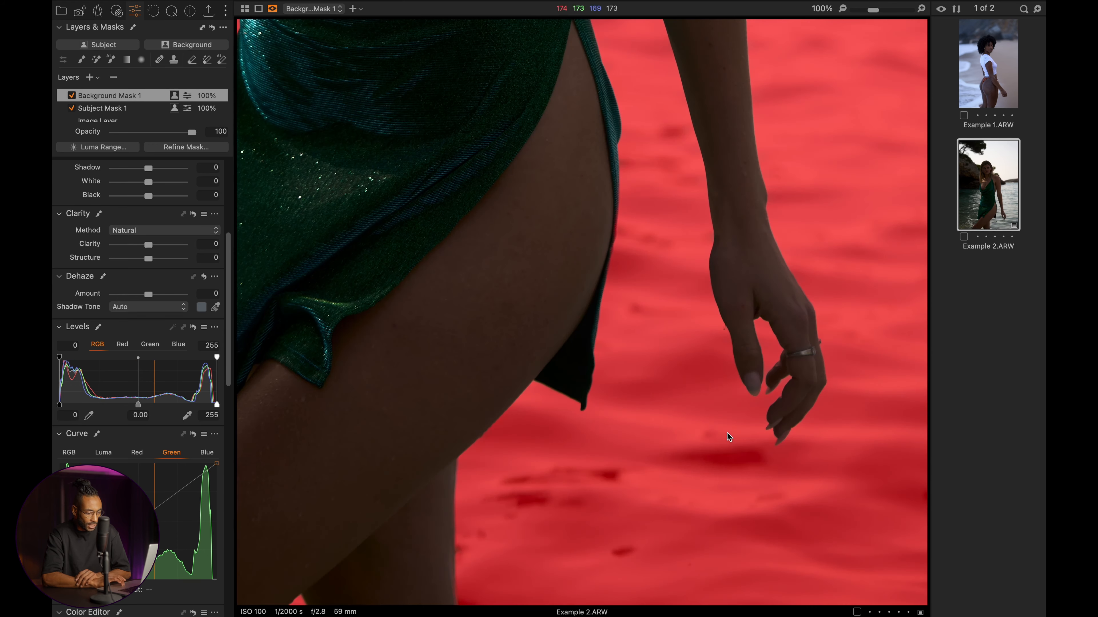
pyautogui.scroll(15, 728, 437)
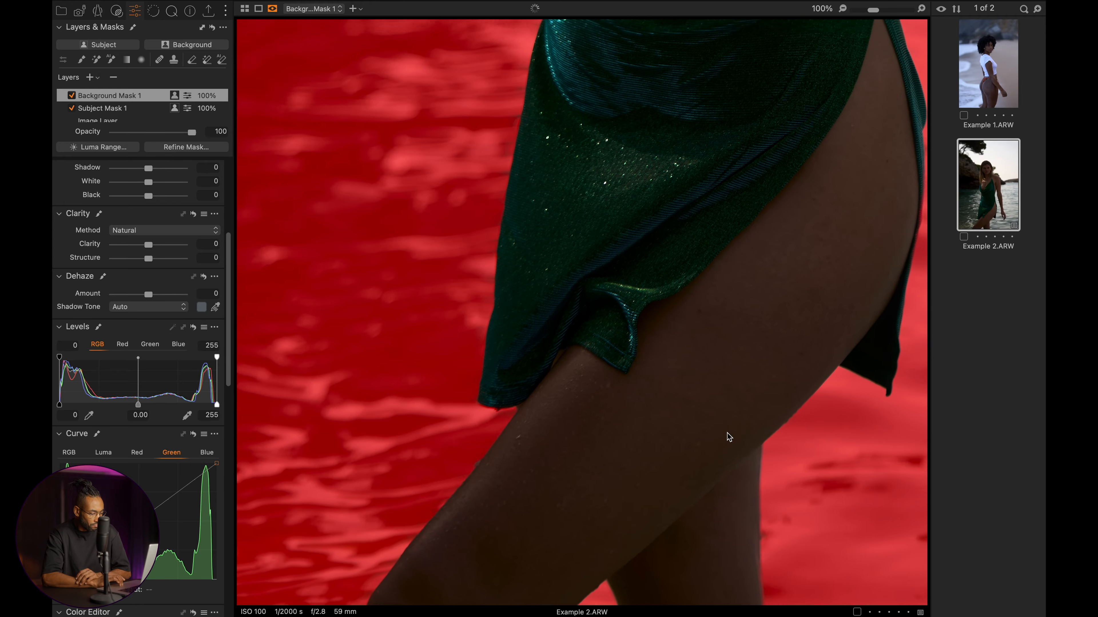
pyautogui.scroll(15, 729, 437)
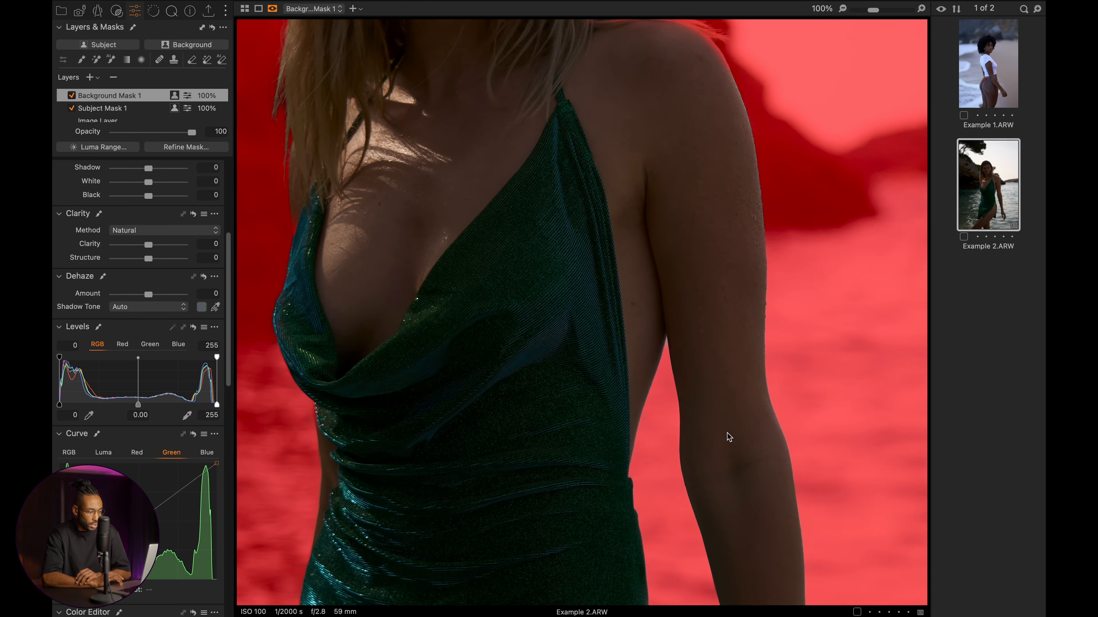
pyautogui.scroll(5, 729, 437)
pyautogui.hscroll(-5, 728, 437)
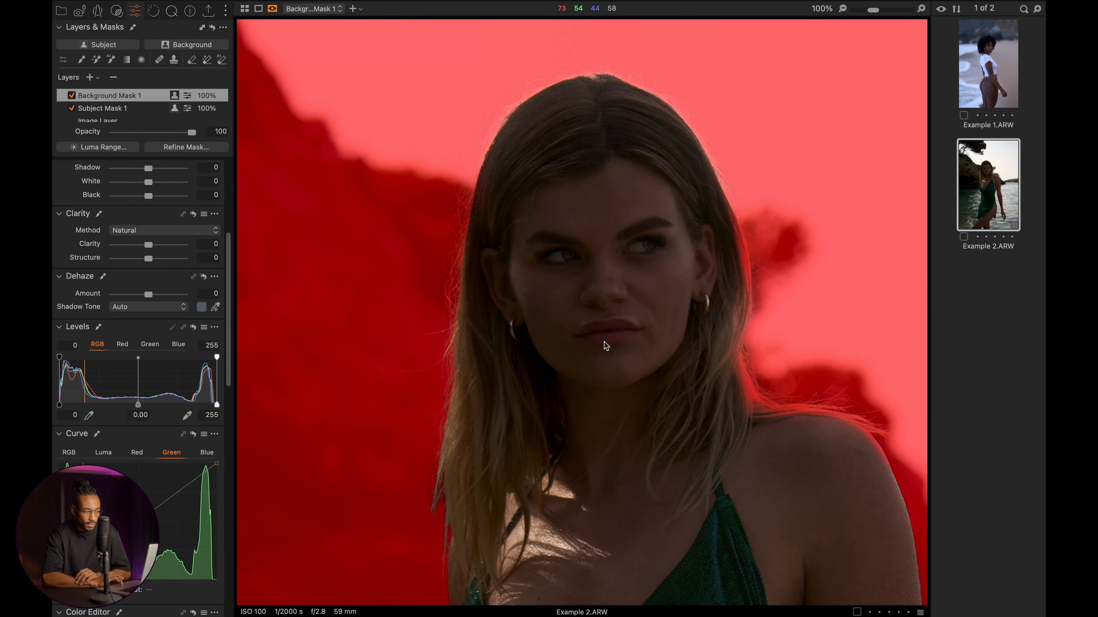
# Step: Select the Subject Mask 1 layer to view its overlay around the head and shoulders
pyautogui.click(129, 109)
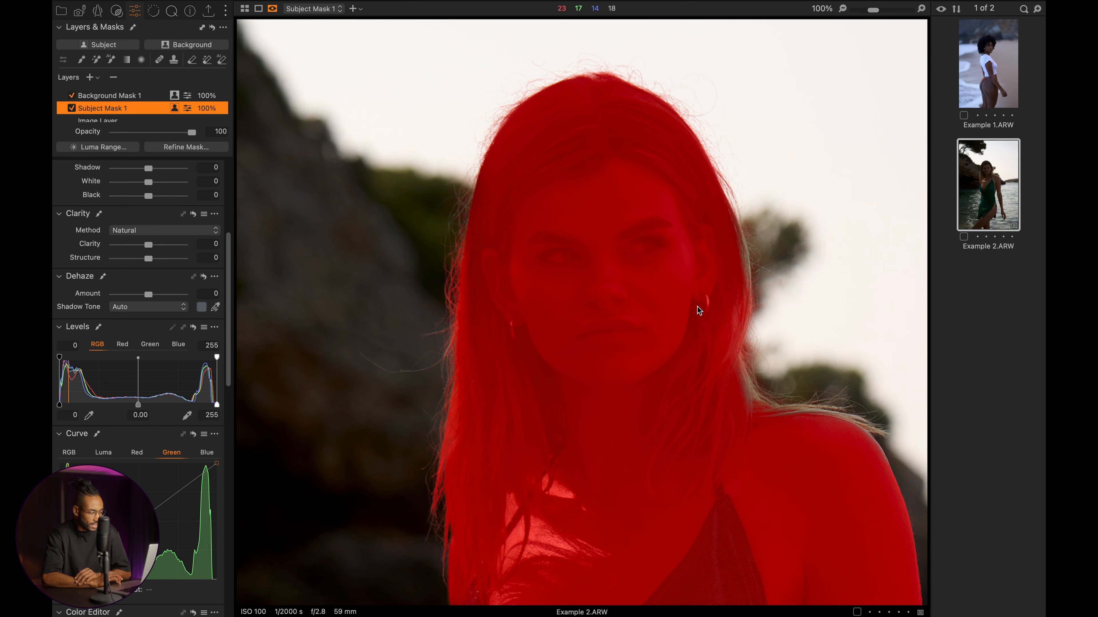
pyautogui.scroll(-3, 642, 311)
pyautogui.hscroll(3, 642, 310)
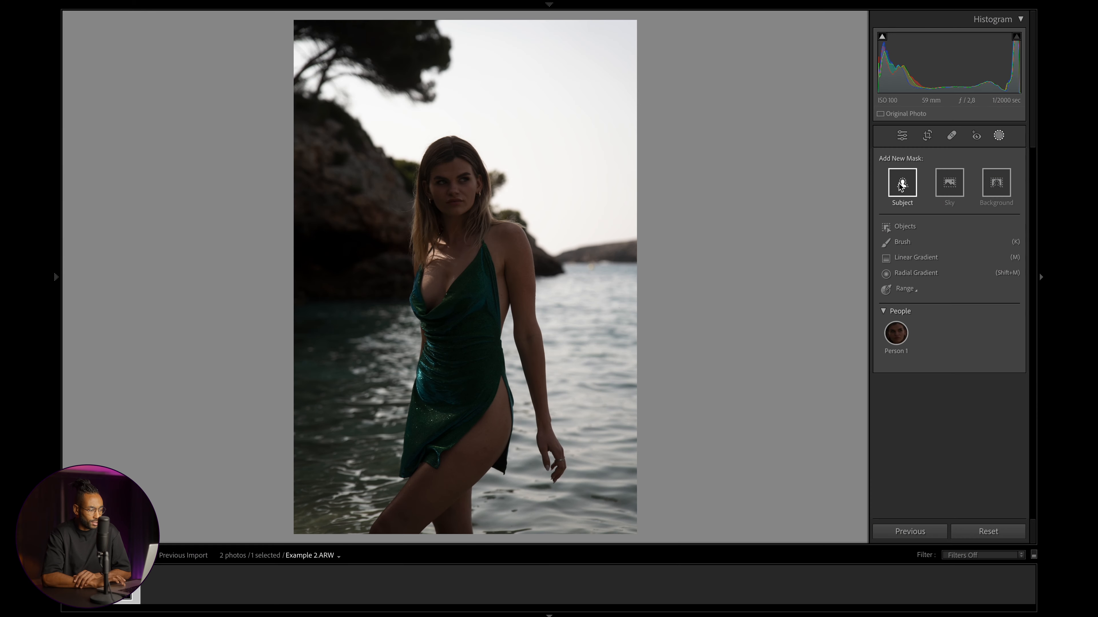
# Step: Switch to Lightroom Classic, create a subject mask on Example 2.ARW, and check its overlay around the hair and shoulder up close
pyautogui.click(900, 183)
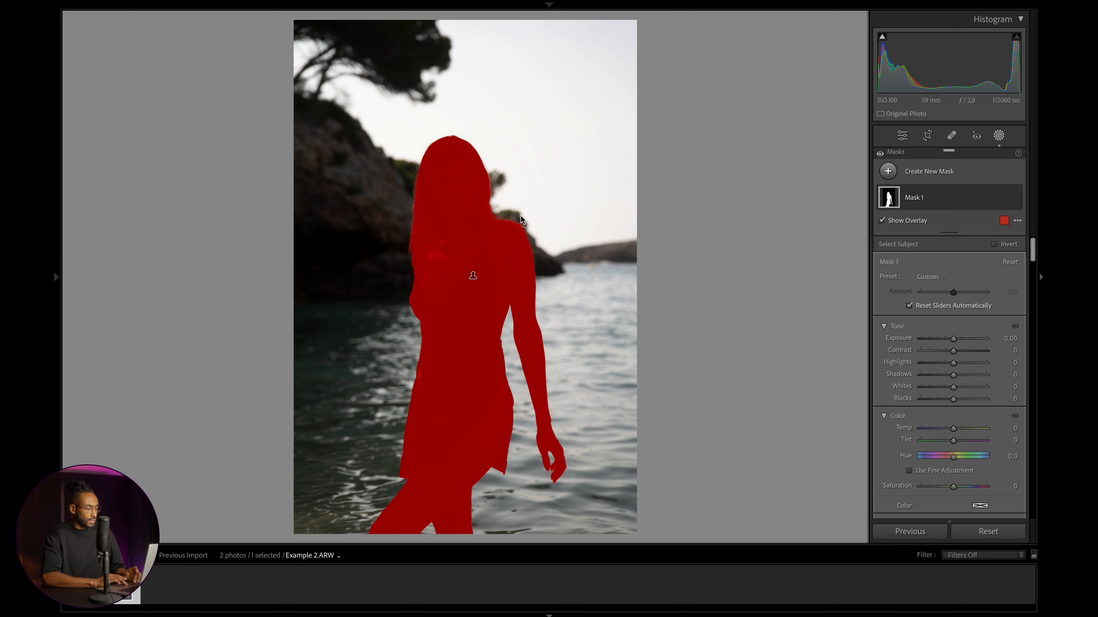
pyautogui.click(474, 222)
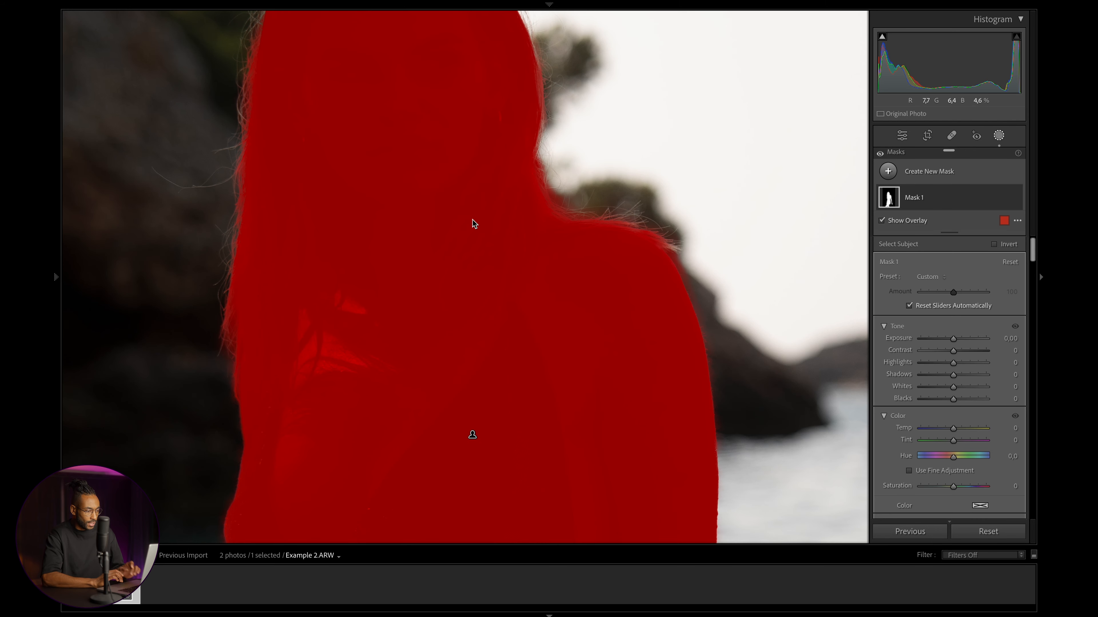
pyautogui.scroll(3, 473, 219)
pyautogui.hscroll(-3, 473, 222)
pyautogui.scroll(2, 473, 223)
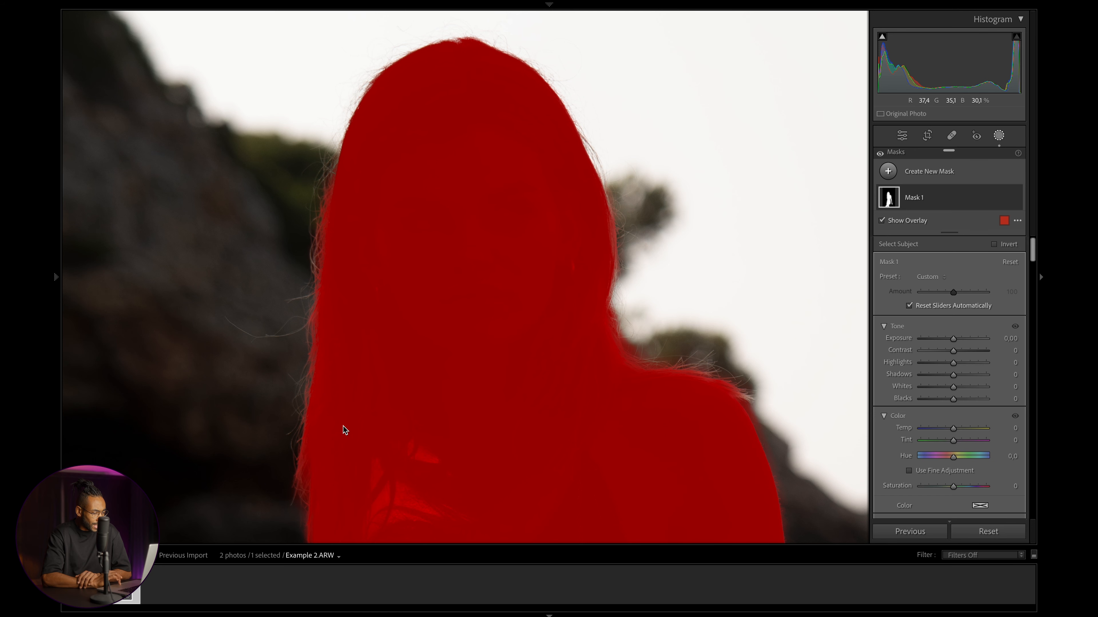
pyautogui.scroll(-3, 746, 438)
pyautogui.hscroll(2, 746, 438)
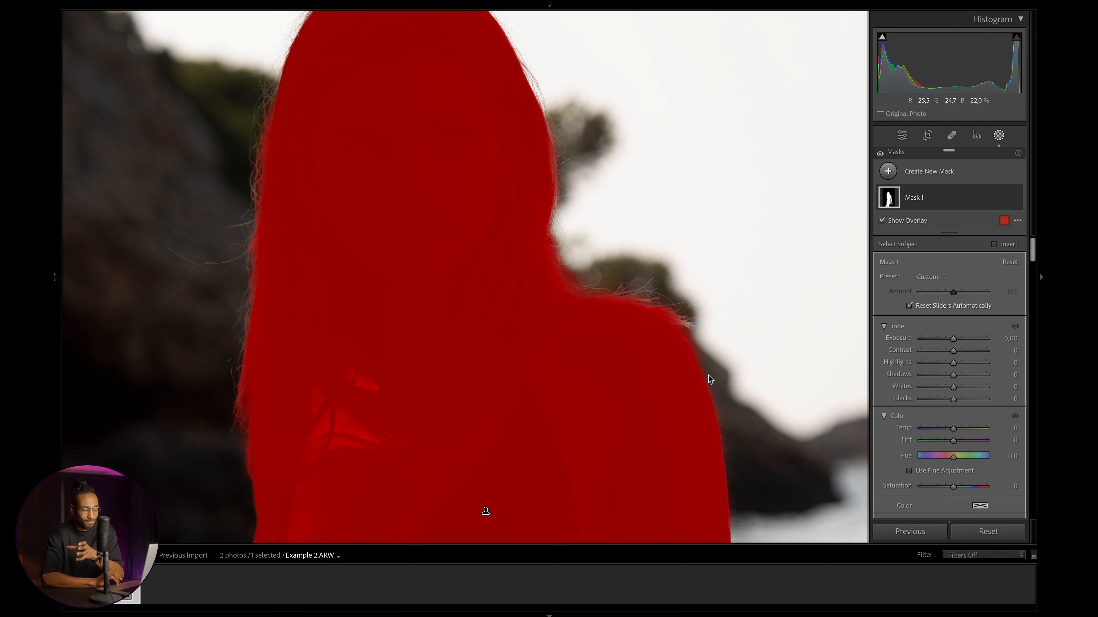
# Step: Examine the Lightroom subject mask's edges along the arm, dress, legs and hand, returning to the hair
pyautogui.scroll(-3, 660, 349)
pyautogui.scroll(-15, 660, 350)
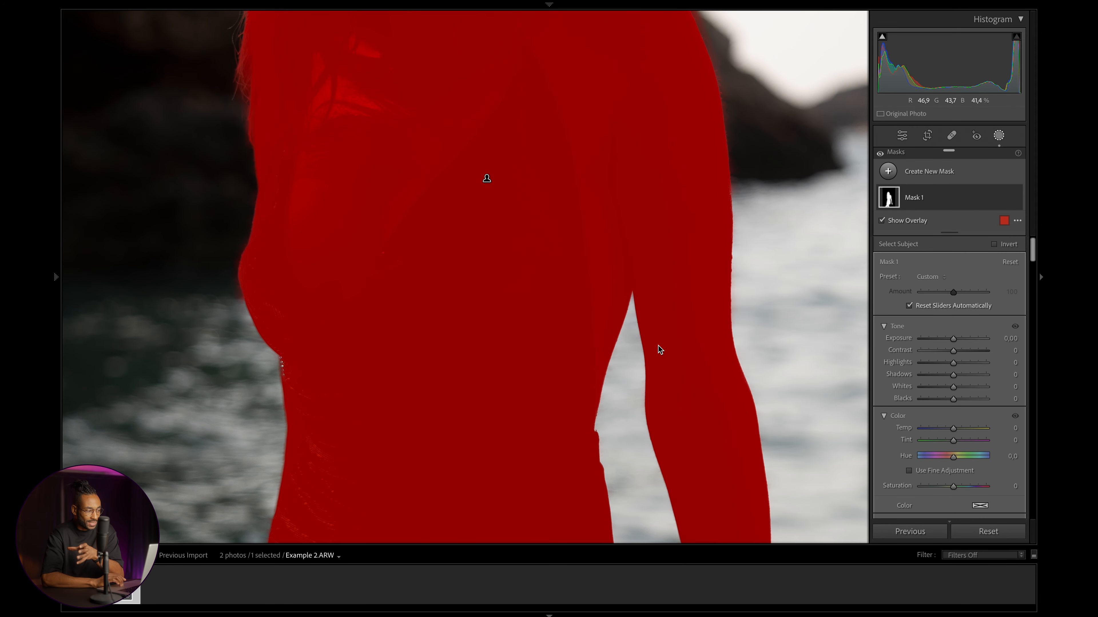
pyautogui.scroll(5, 660, 349)
pyautogui.scroll(-15, 660, 349)
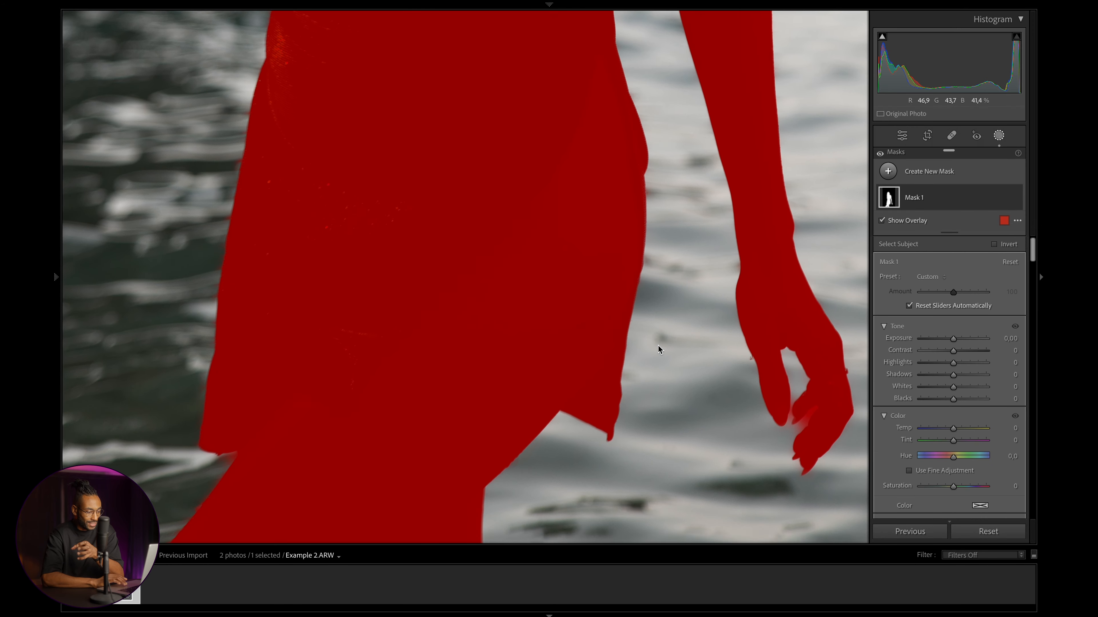
pyautogui.scroll(20, 660, 349)
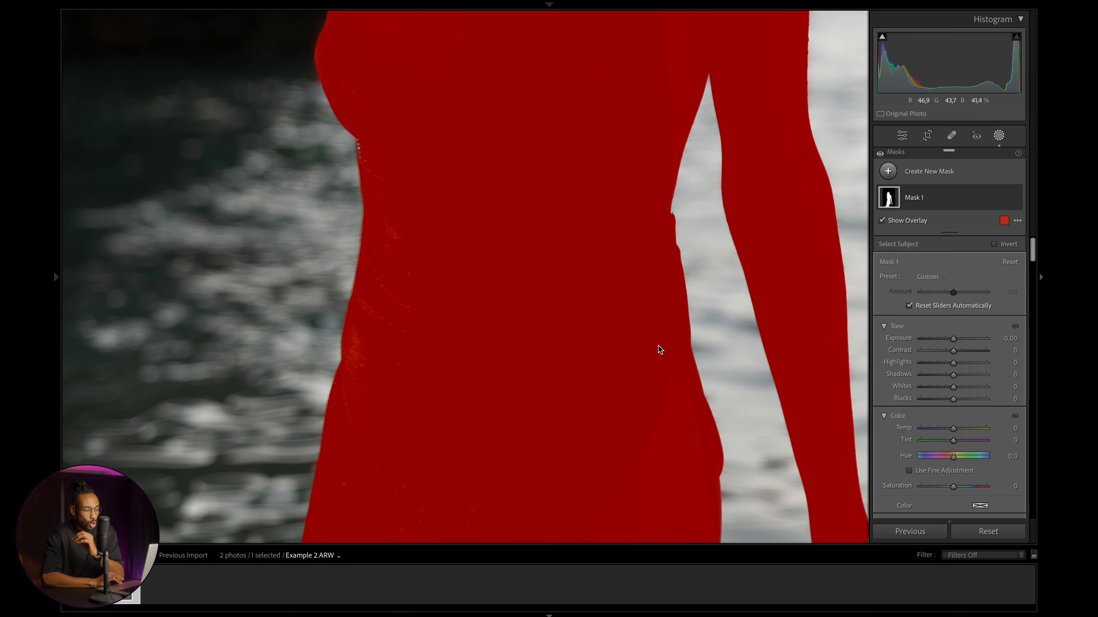
pyautogui.scroll(15, 660, 349)
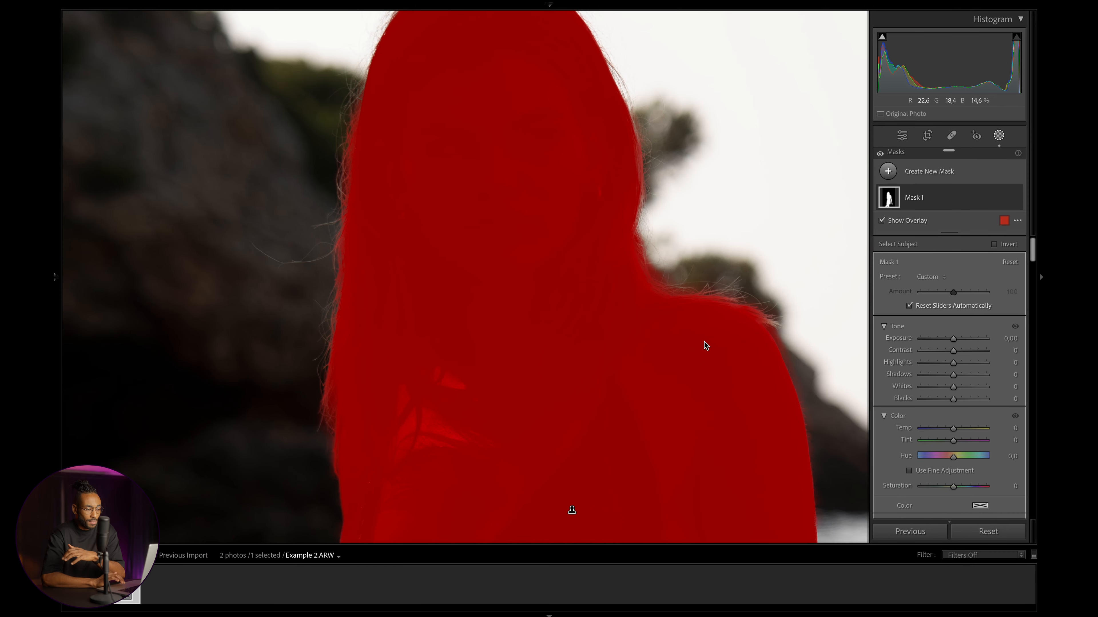
pyautogui.scroll(3, 704, 342)
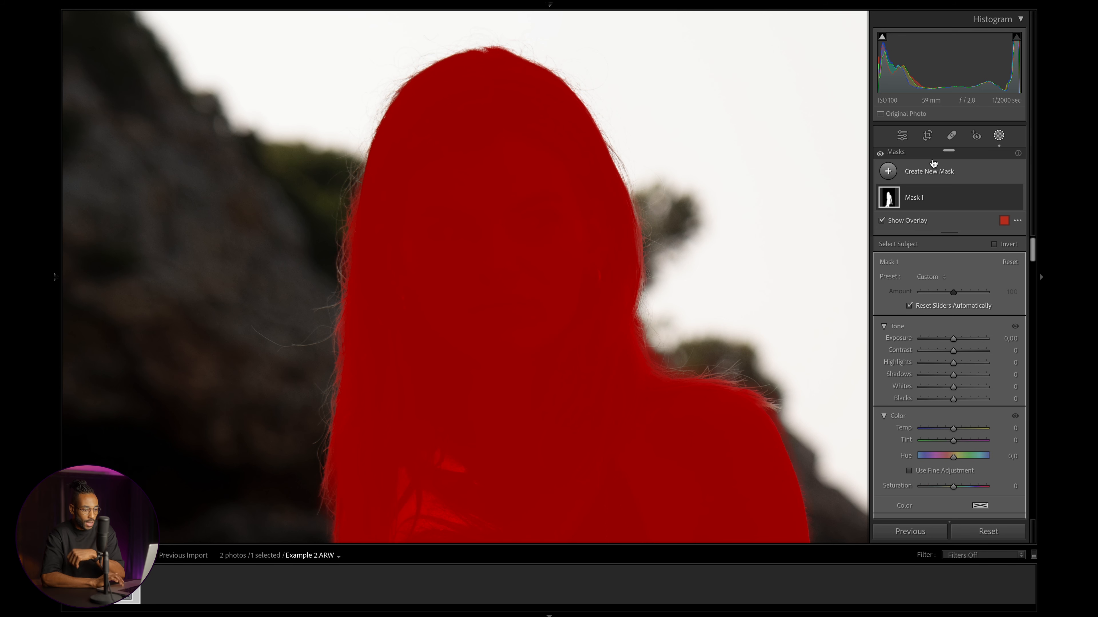
# Step: Create a second mask that selects the photo's background
pyautogui.click(998, 139)
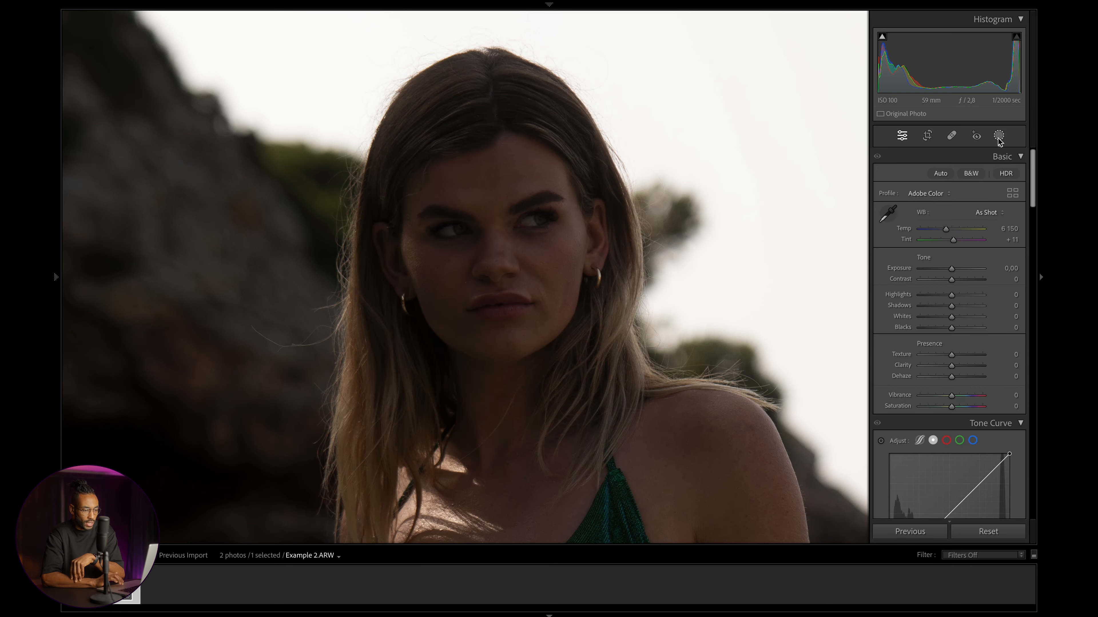
pyautogui.click(998, 139)
pyautogui.click(888, 171)
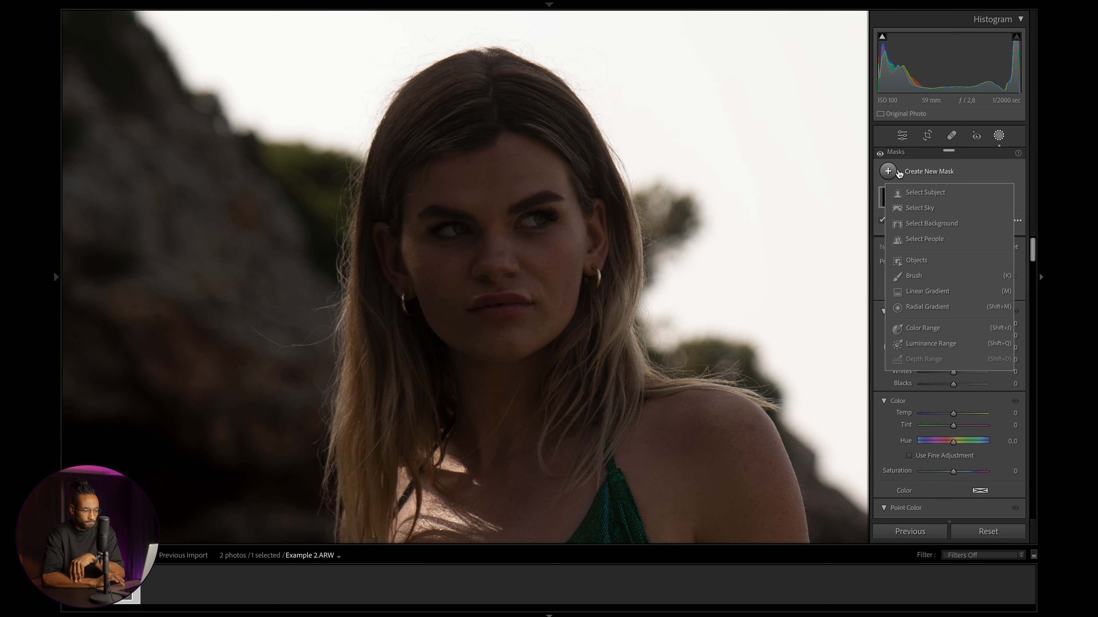
pyautogui.click(925, 224)
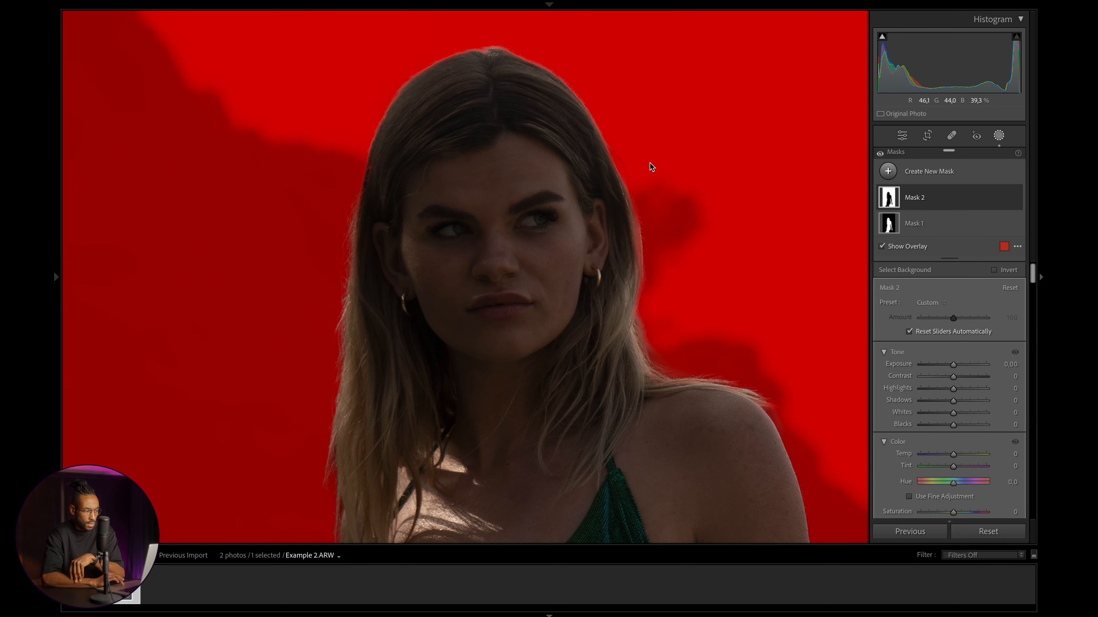
# Step: Examine the Lightroom background mask's edges around the hair, shoulder, dress, legs and fingers
pyautogui.scroll(4, 650, 163)
pyautogui.scroll(-4, 649, 163)
pyautogui.hscroll(5, 650, 163)
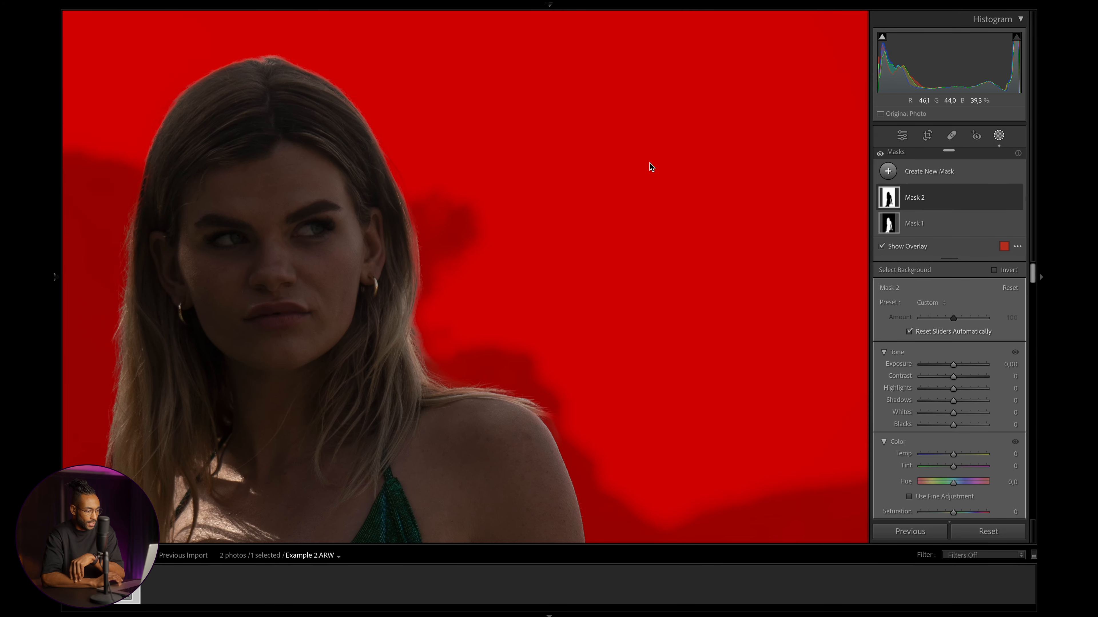
pyautogui.scroll(-10, 649, 166)
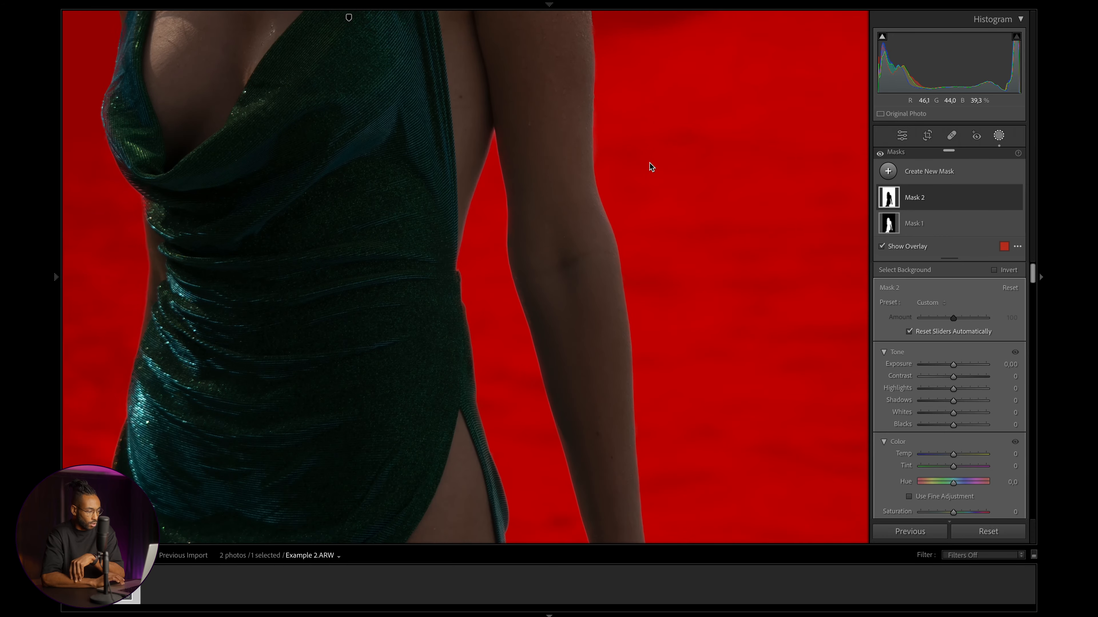
pyautogui.scroll(-10, 650, 166)
pyautogui.hscroll(-4, 649, 166)
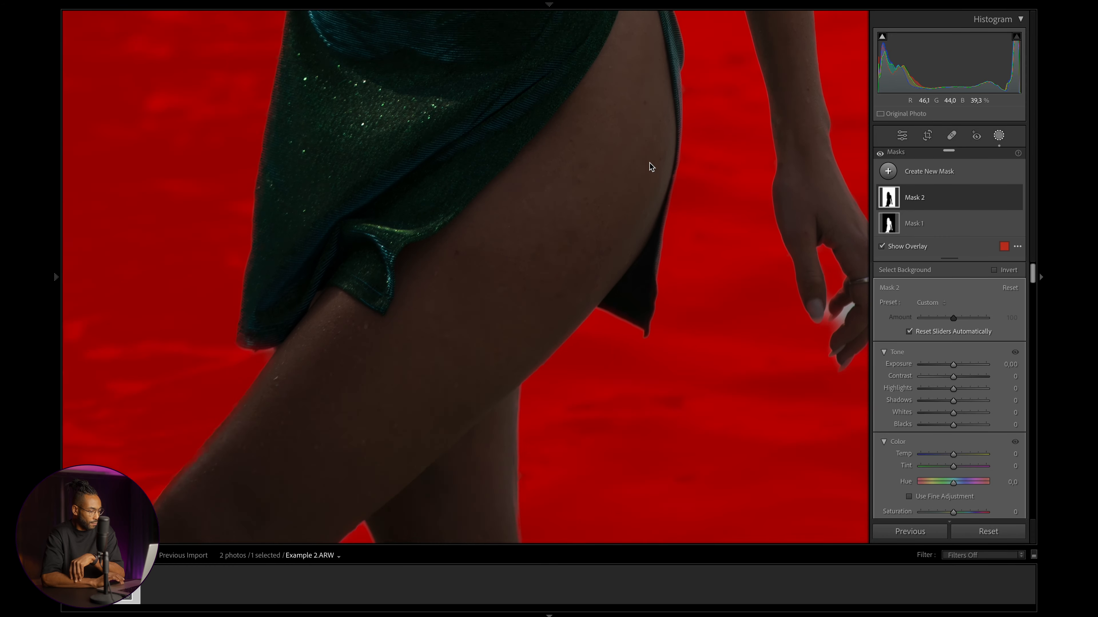
pyautogui.scroll(8, 651, 168)
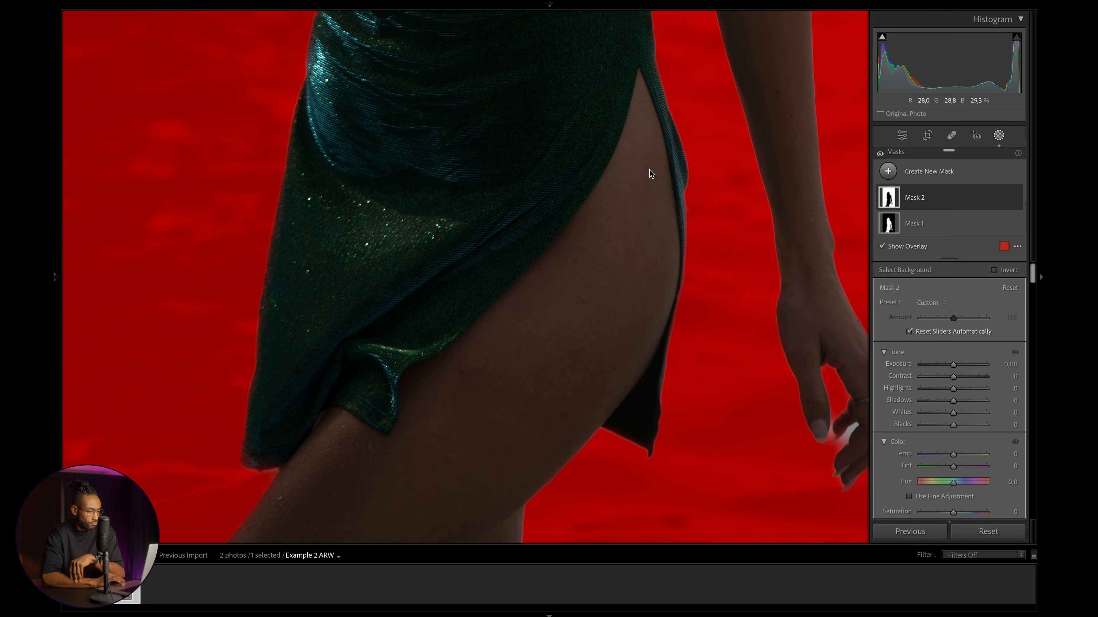
pyautogui.hscroll(3, 650, 173)
pyautogui.scroll(-3, 651, 173)
pyautogui.hscroll(2, 651, 173)
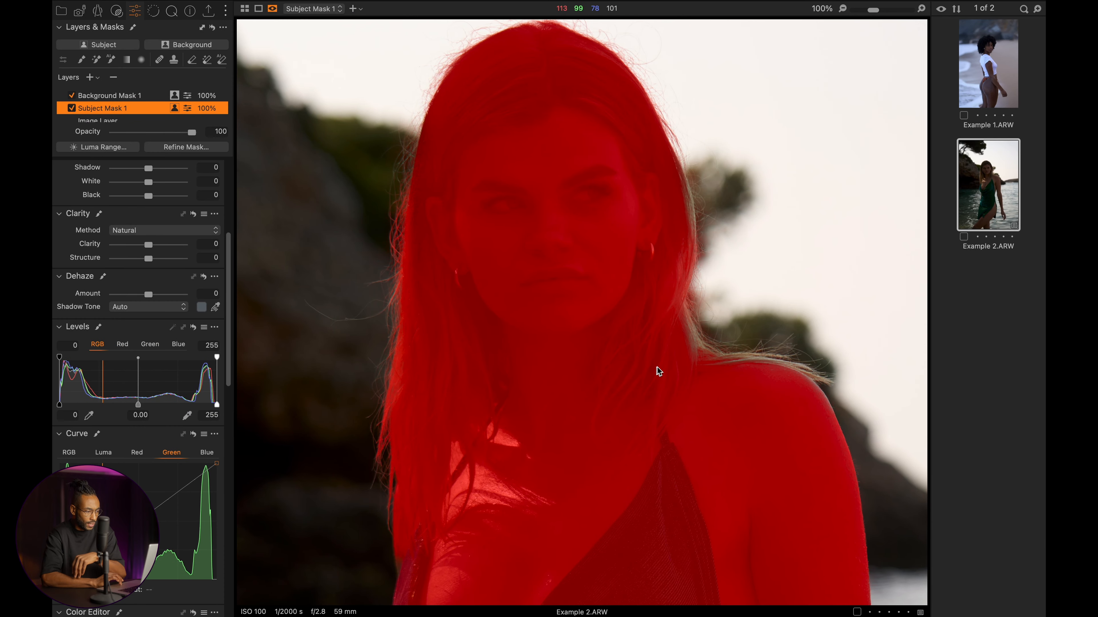
# Step: Switch back to Capture One, select the Background Mask 1 layer, and inspect its edges around the arm and fingers
pyautogui.click(123, 96)
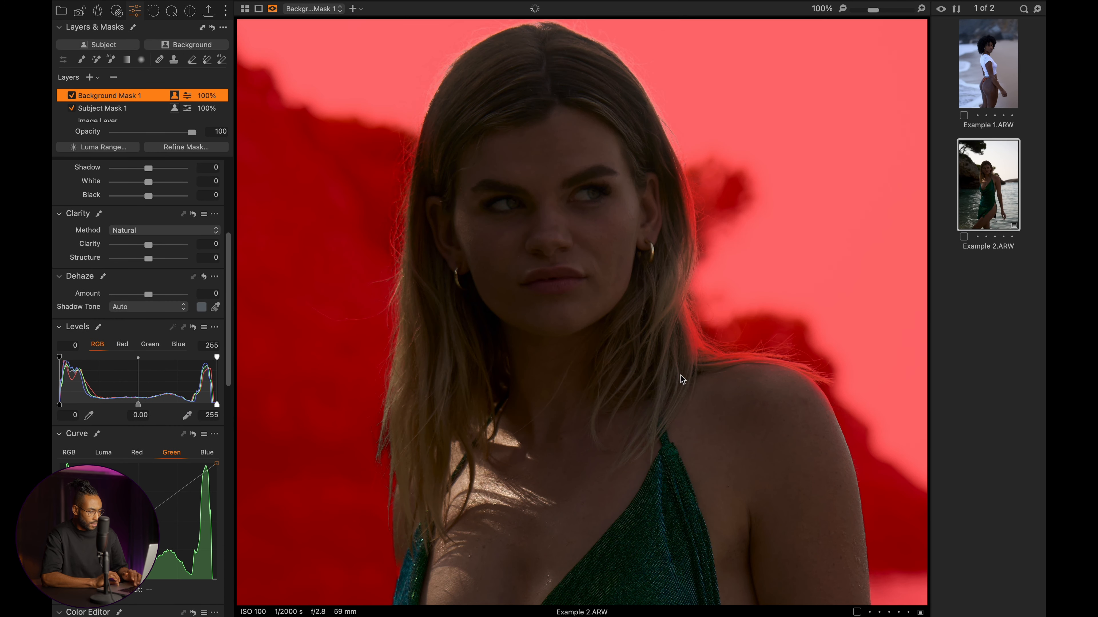
pyautogui.moveTo(679, 380); pyautogui.dragTo(501, 50)
pyautogui.moveTo(627, 363); pyautogui.dragTo(640, 39)
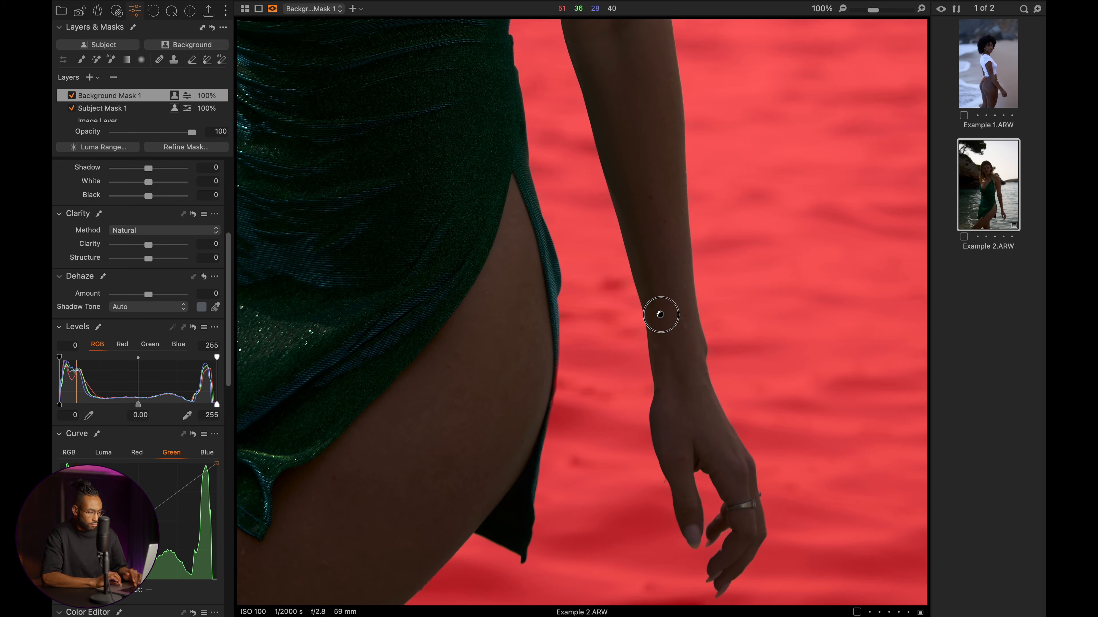
pyautogui.moveTo(656, 314); pyautogui.dragTo(662, 252)
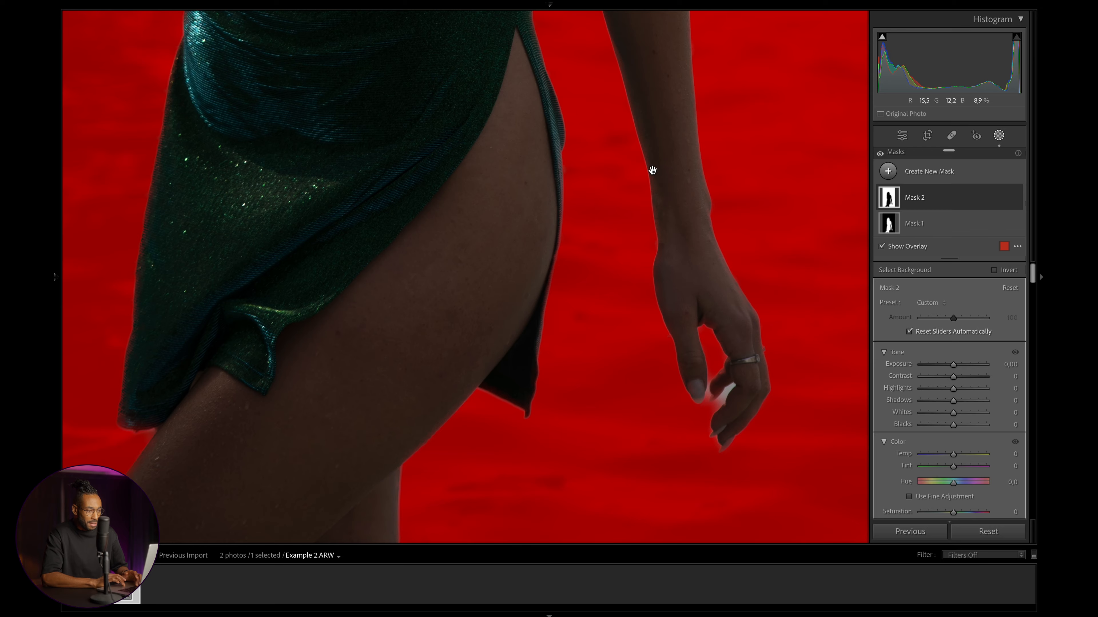
# Step: Examine the Lightroom background mask's edges on Example 2.ARW from the arm and hand up to the shoulder and hair
pyautogui.moveTo(651, 169); pyautogui.dragTo(654, 531)
pyautogui.moveTo(641, 207); pyautogui.dragTo(662, 338)
pyautogui.moveTo(603, 58); pyautogui.dragTo(767, 388)
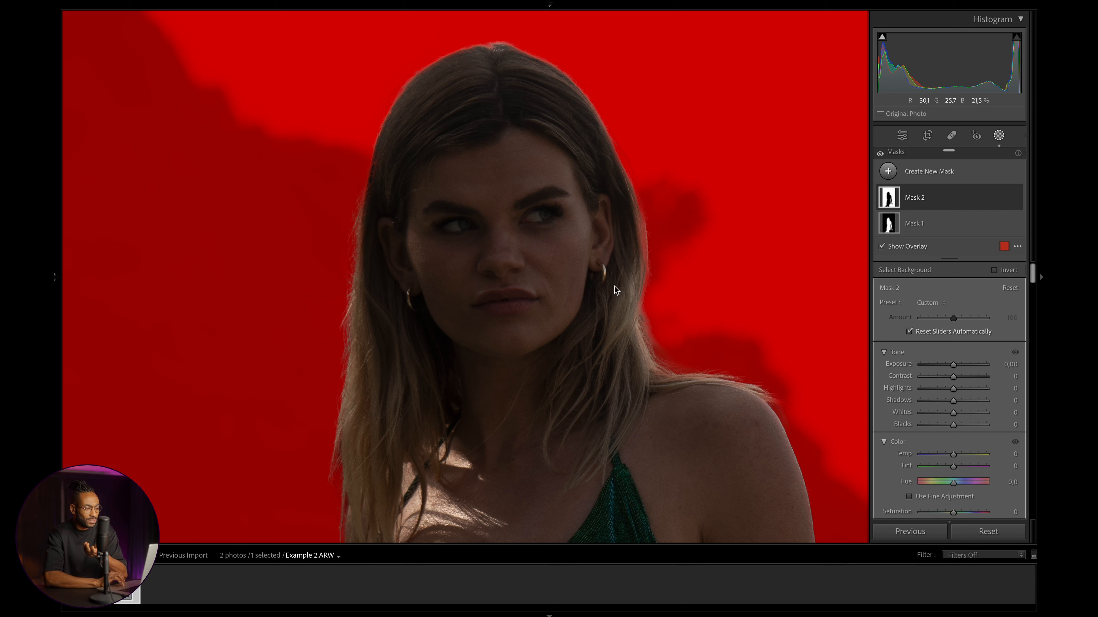
pyautogui.click(535, 314)
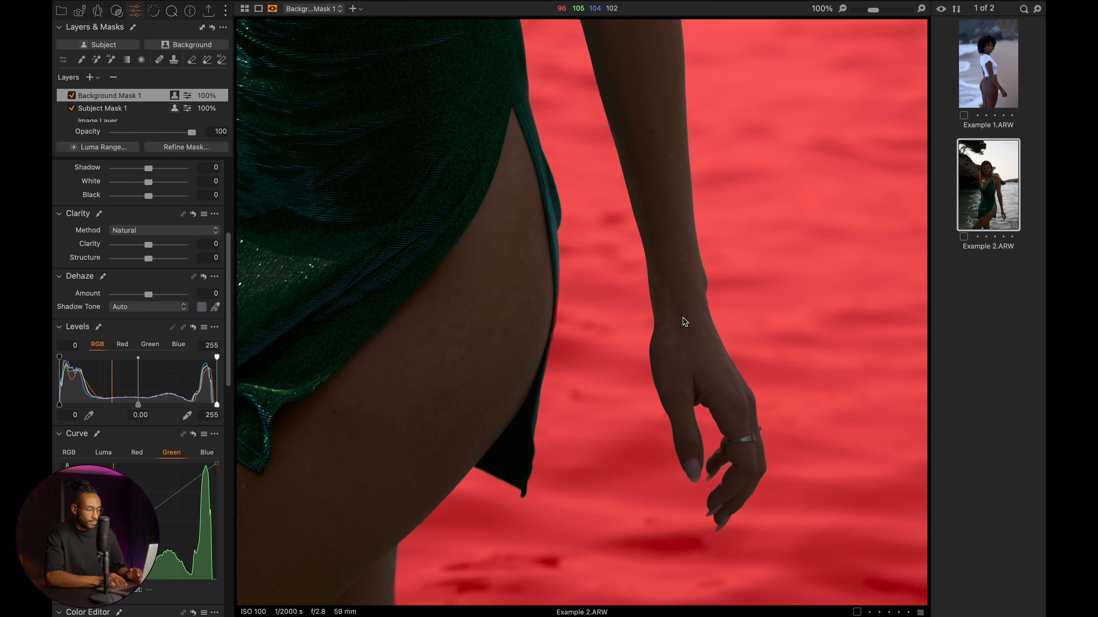
# Step: Open Example 1.ARW and create an AI subject mask of the woman
pyautogui.doubleClick(683, 317)
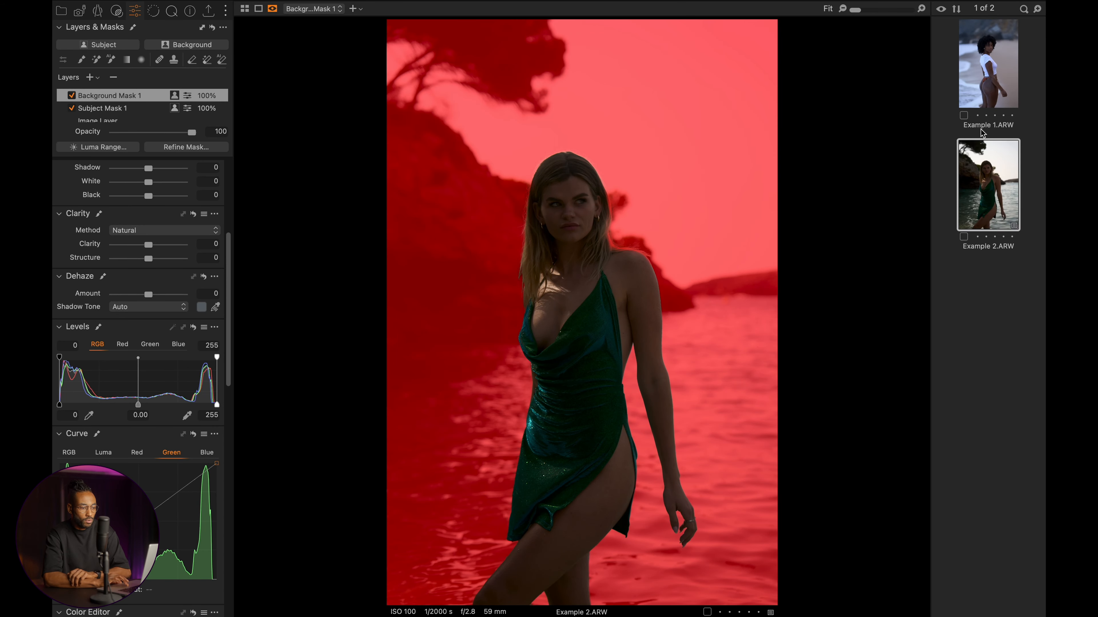
pyautogui.click(991, 69)
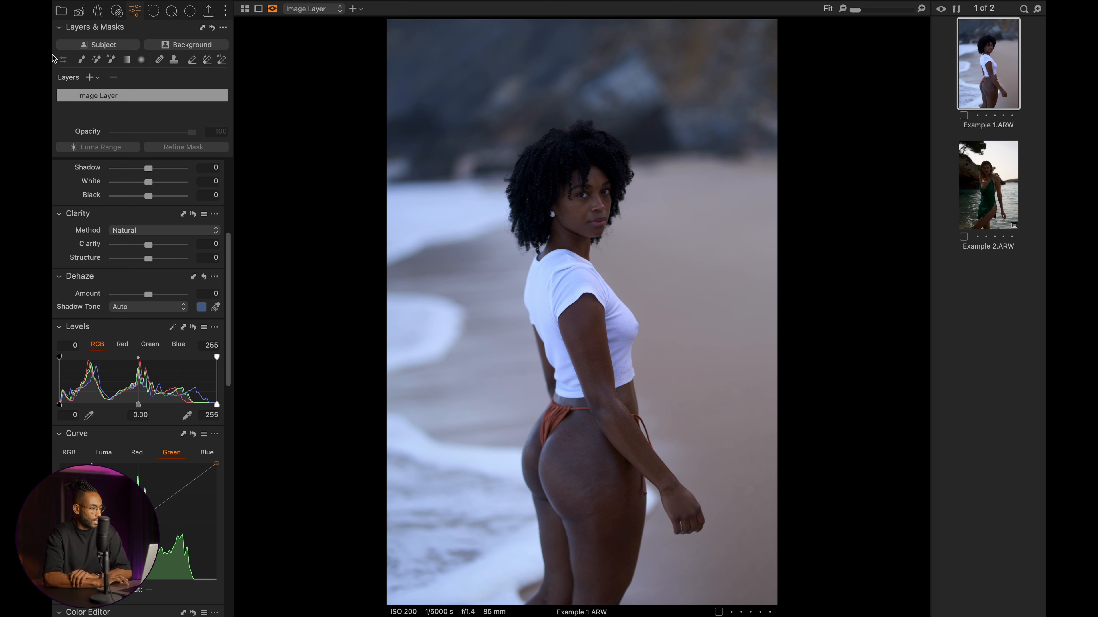
pyautogui.click(121, 50)
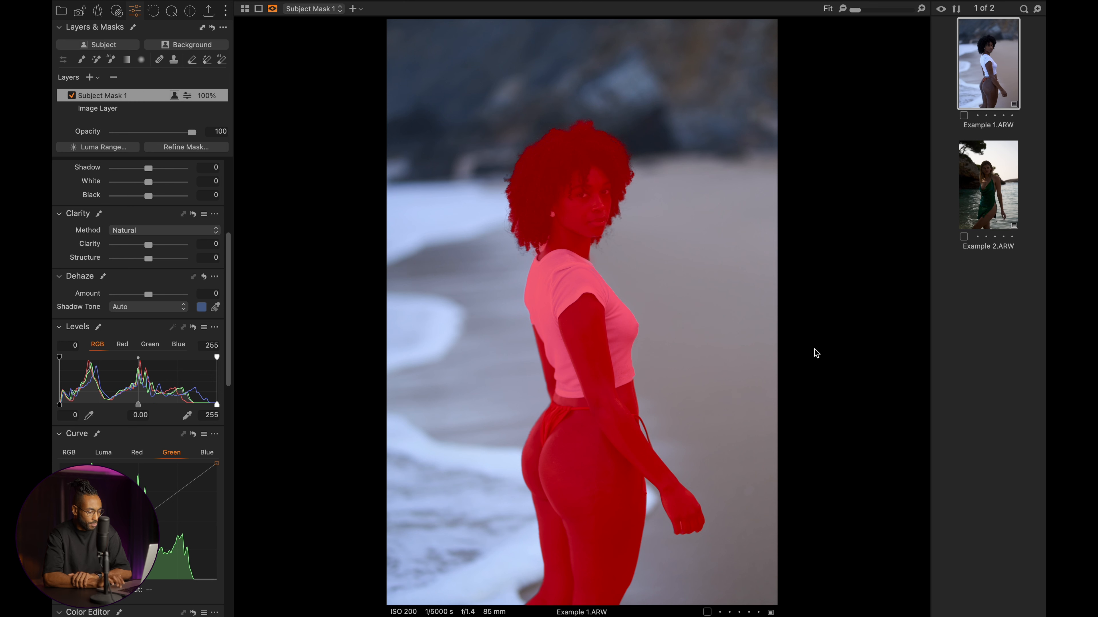
# Step: Examine the subject mask's edges at full size around the curly hair, neck, shirt, arm, hips and bikini string
pyautogui.click(921, 9)
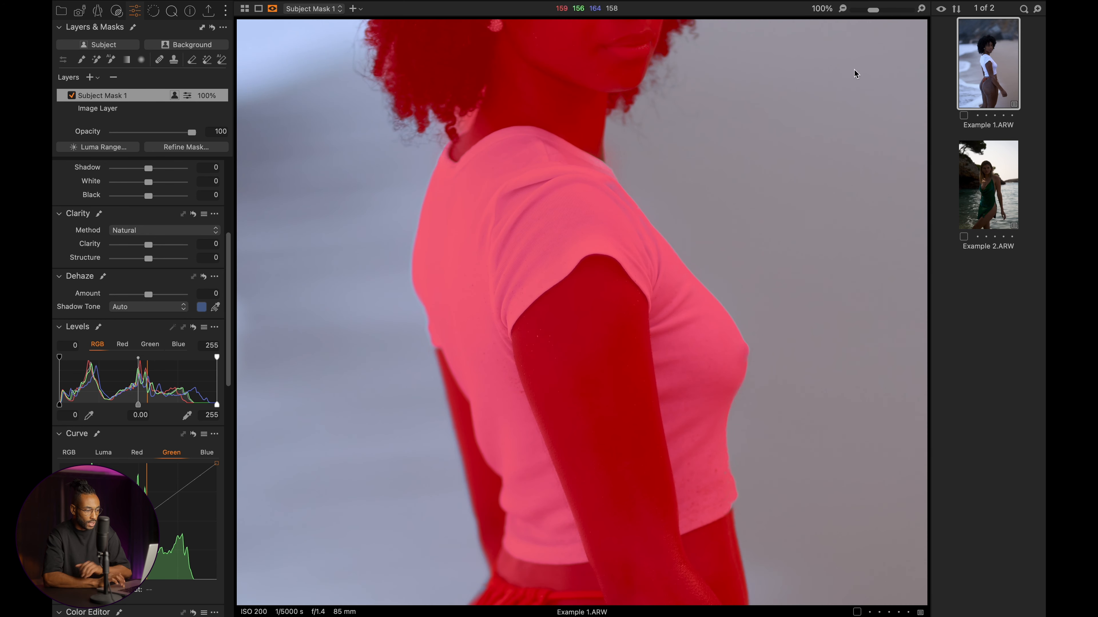
pyautogui.moveTo(693, 149); pyautogui.dragTo(720, 429)
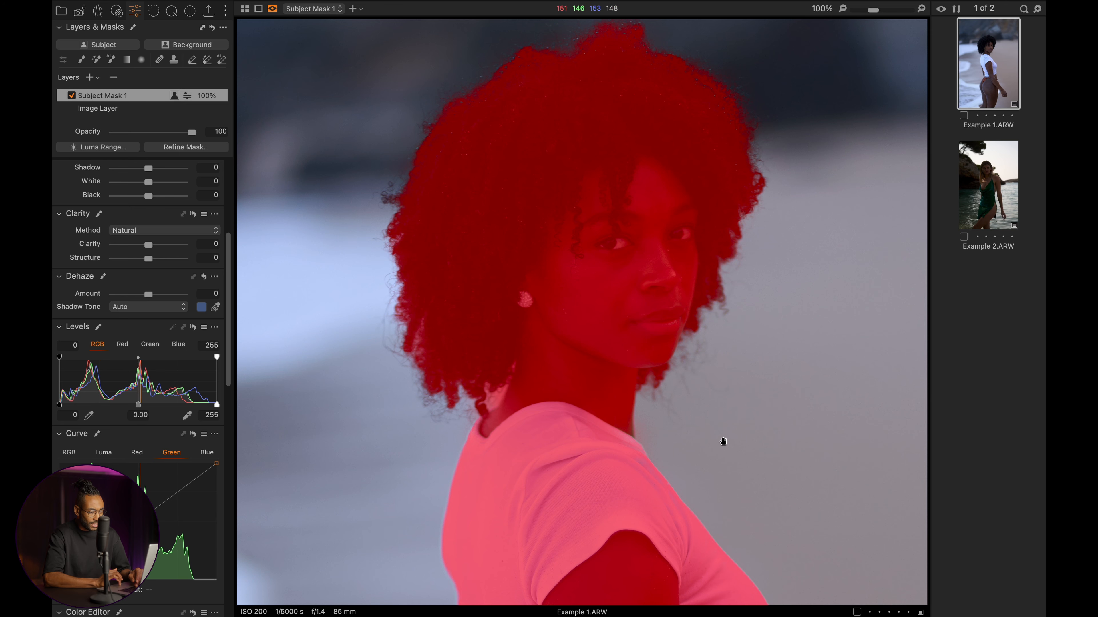
pyautogui.moveTo(706, 510); pyautogui.dragTo(688, 129)
pyautogui.moveTo(667, 462); pyautogui.dragTo(633, 104)
pyautogui.moveTo(634, 281); pyautogui.dragTo(571, 495)
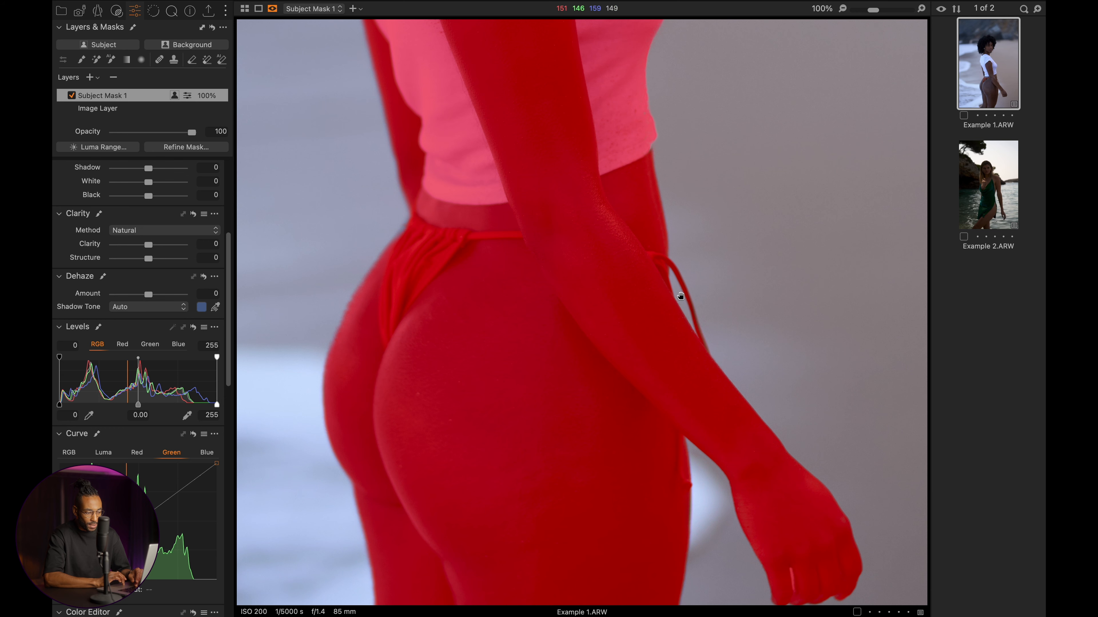
pyautogui.moveTo(617, 161); pyautogui.dragTo(549, 341)
pyautogui.moveTo(549, 155); pyautogui.dragTo(608, 380)
pyautogui.moveTo(623, 185); pyautogui.dragTo(623, 271)
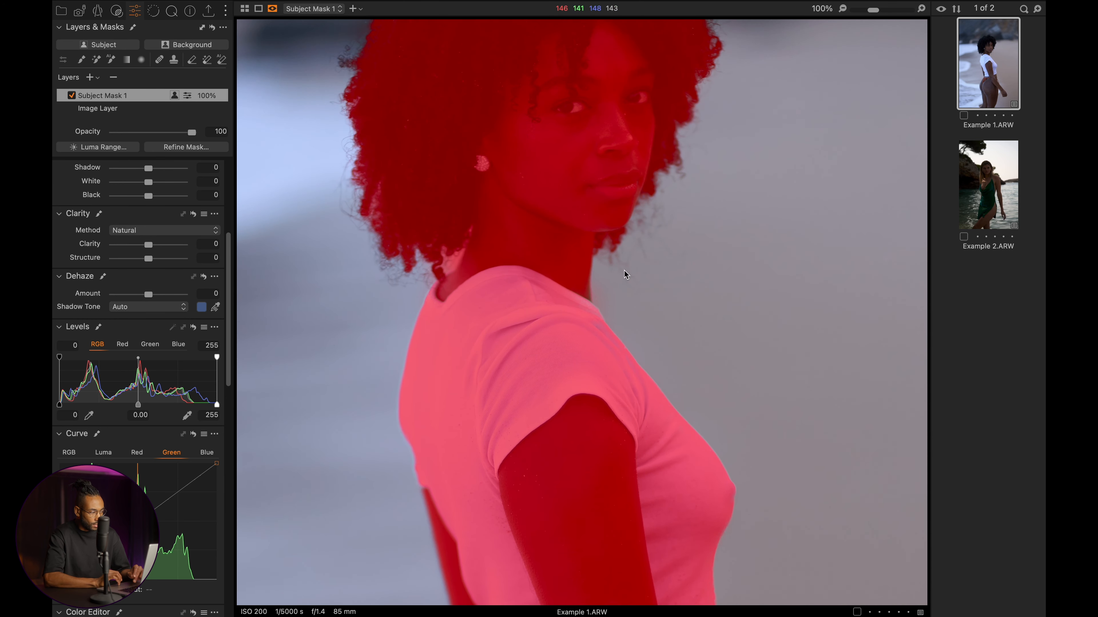
# Step: Create an AI background mask for Example 1.ARW and inspect its edges around the hair, shirt and arm
pyautogui.click(189, 45)
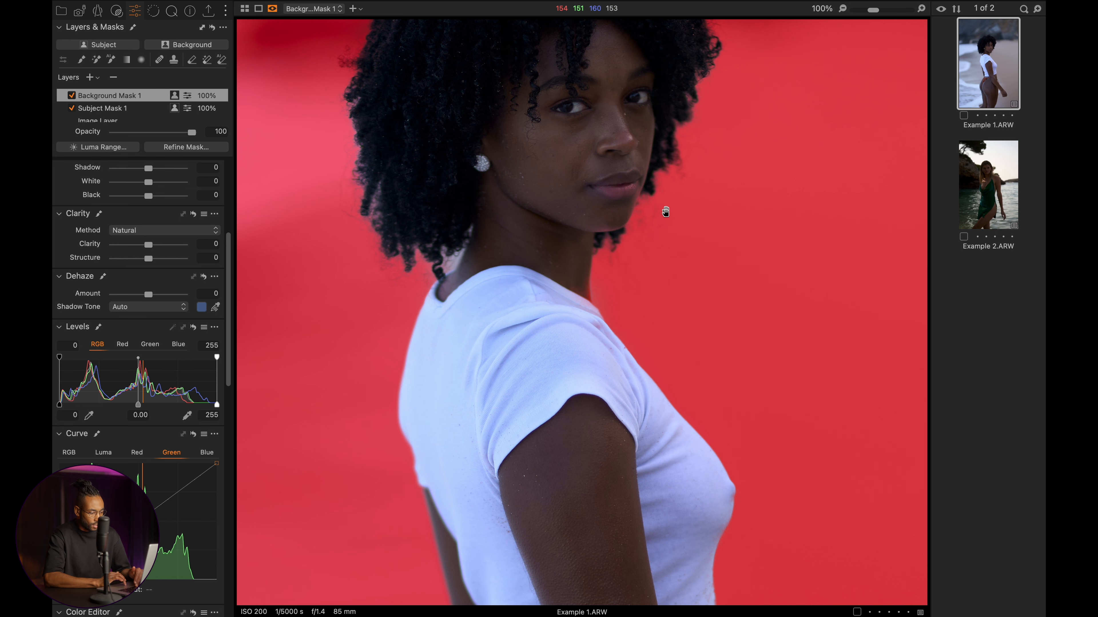
pyautogui.moveTo(661, 339); pyautogui.dragTo(662, 88)
pyautogui.moveTo(654, 260); pyautogui.dragTo(642, 522)
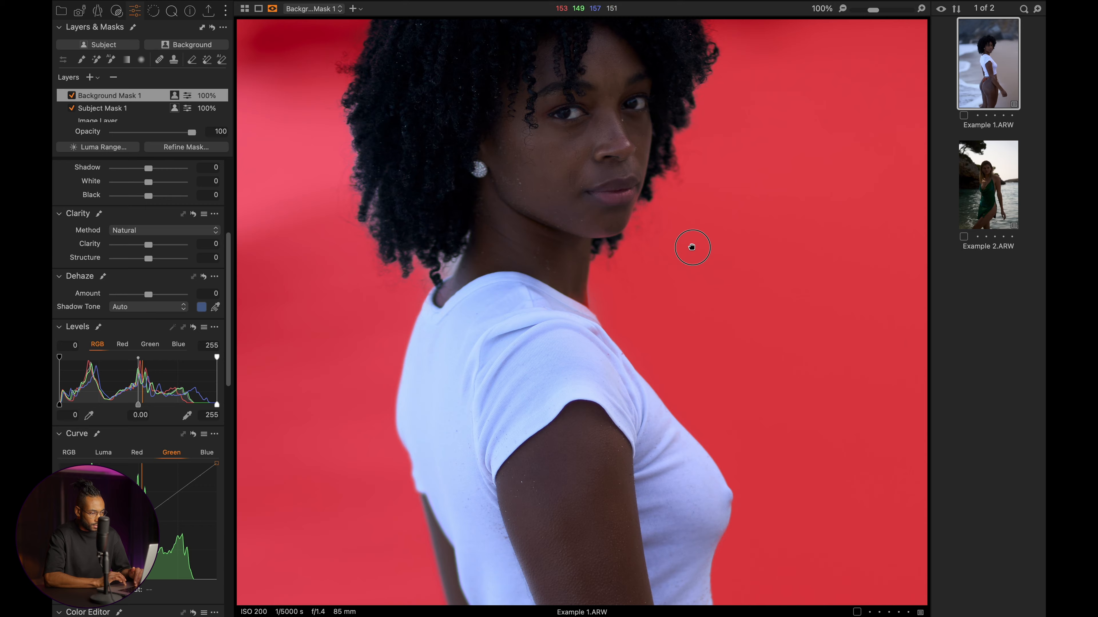
pyautogui.moveTo(691, 245); pyautogui.dragTo(692, 422)
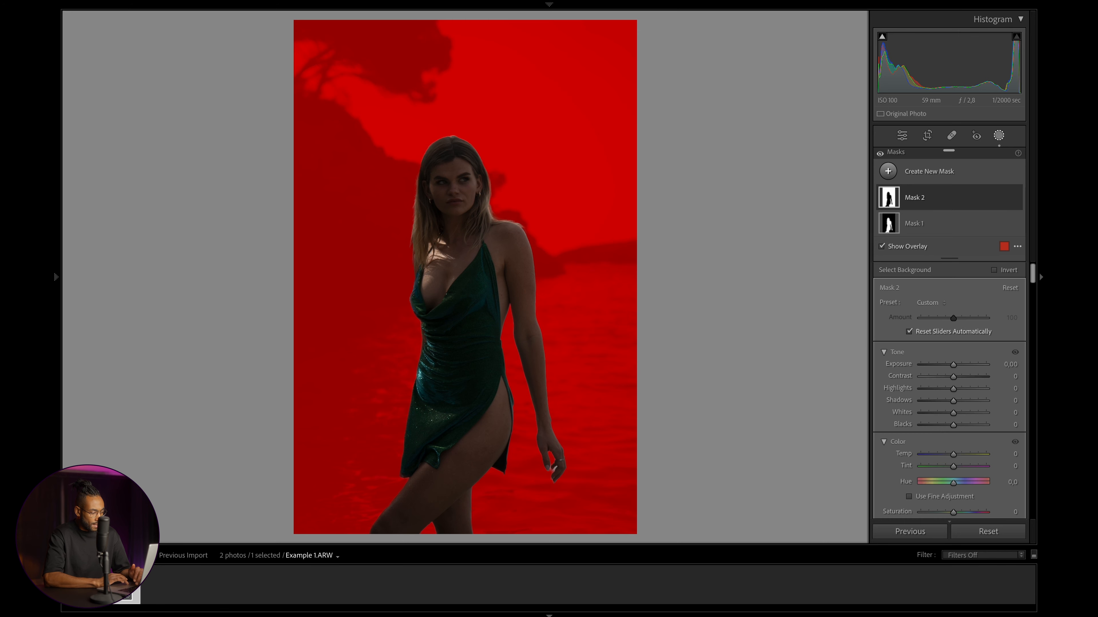
# Step: Open Example 1.ARW in Lightroom Classic and create a mask that selects the subject
pyautogui.click(86, 583)
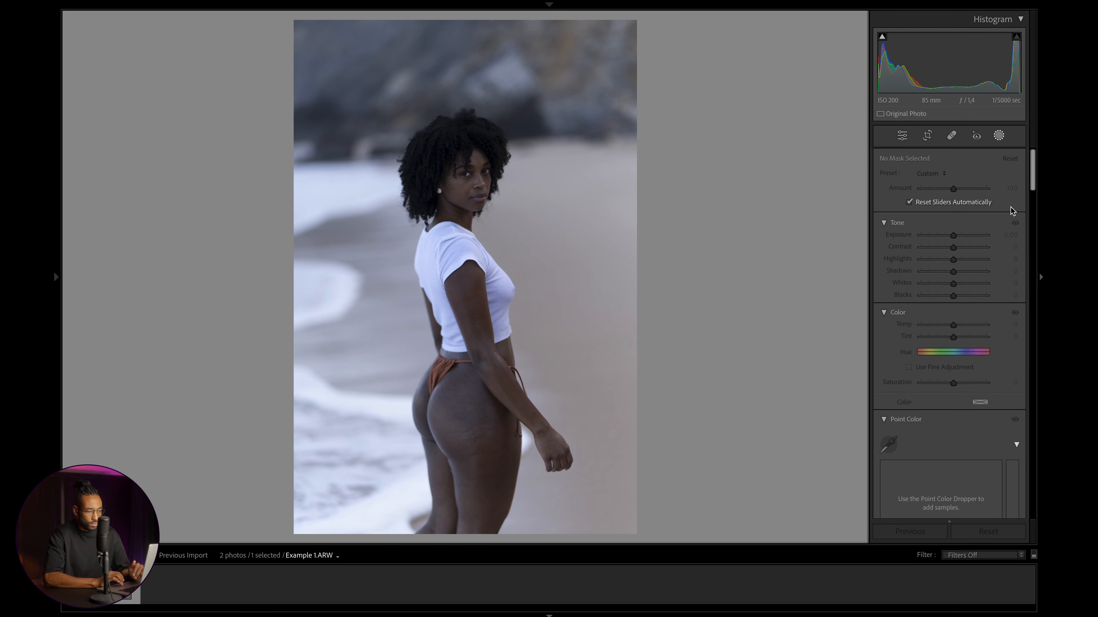
pyautogui.click(999, 136)
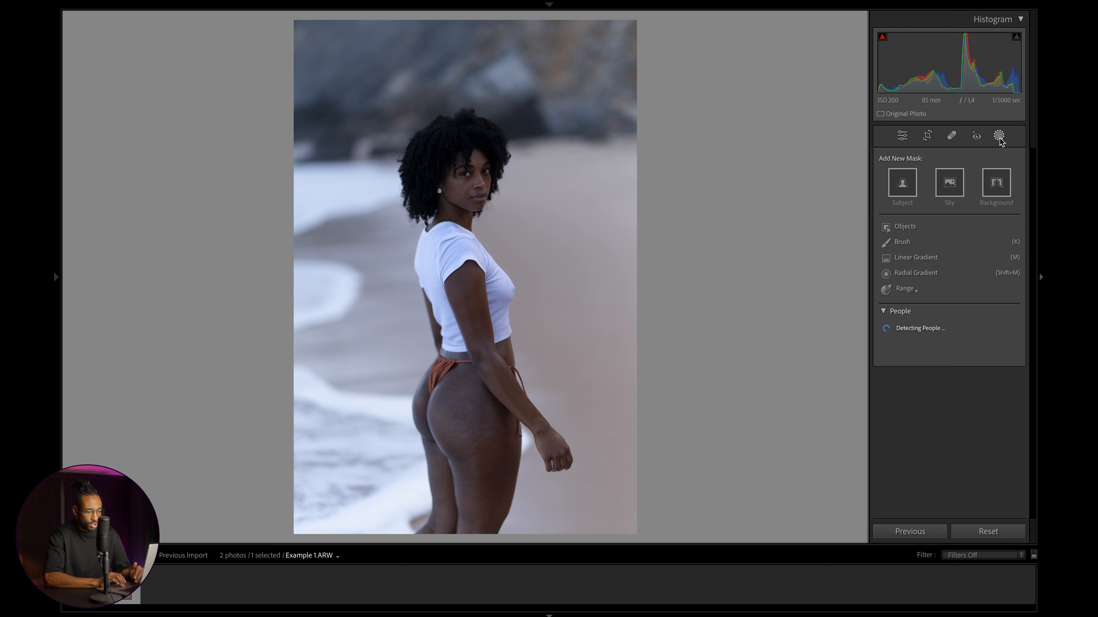
pyautogui.click(902, 184)
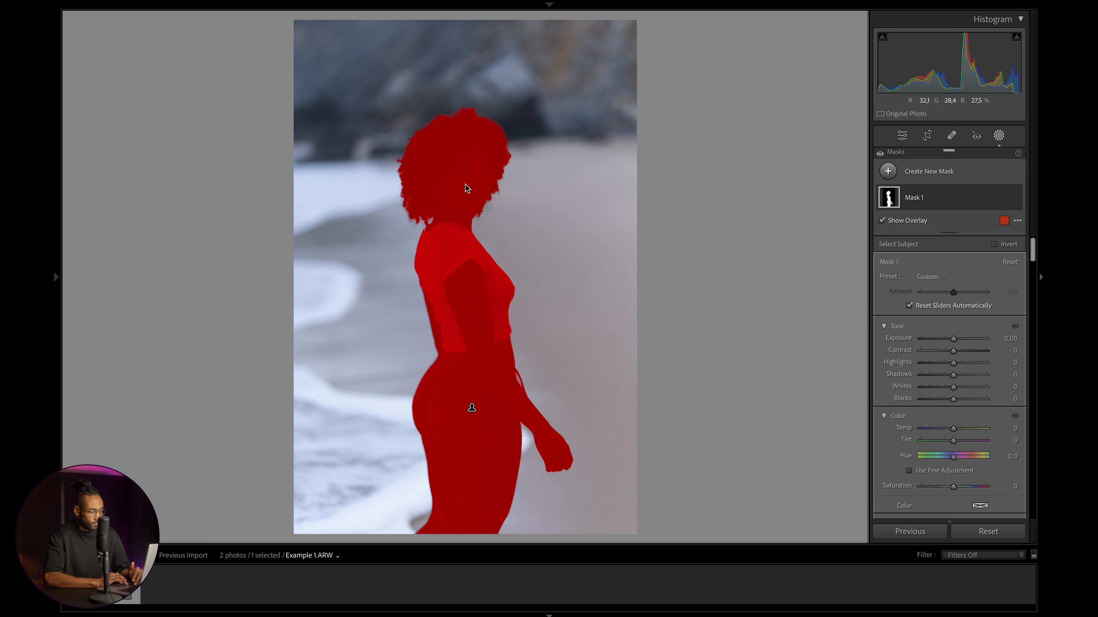
# Step: Examine the Lightroom subject mask's edges around the curly hair, neck, shirt, hips, bikini string and hand
pyautogui.click(445, 217)
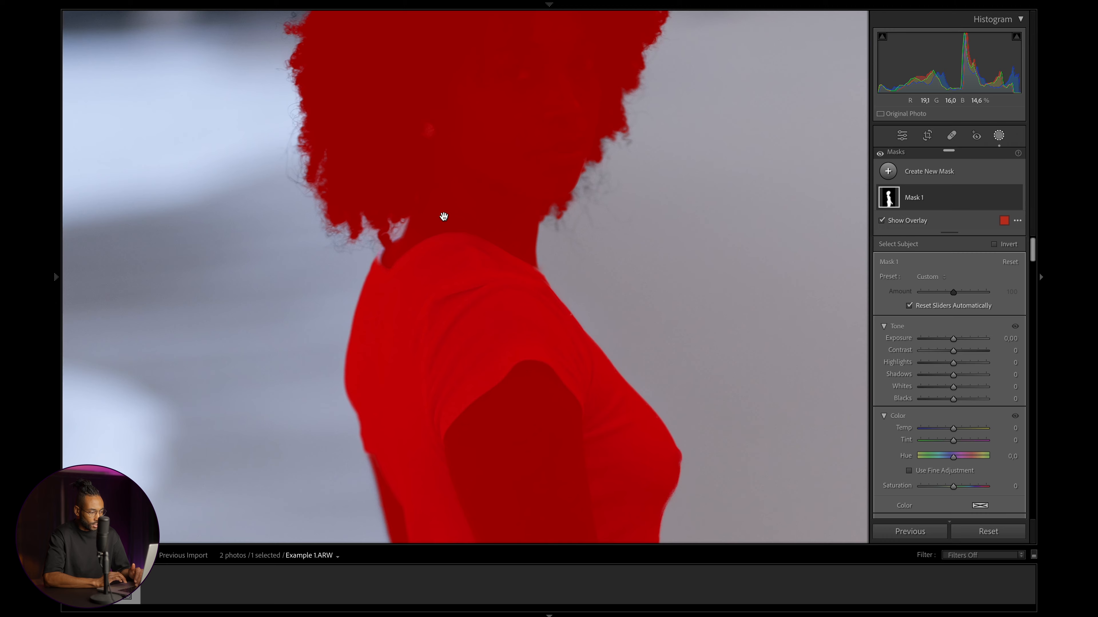
pyautogui.scroll(3, 443, 216)
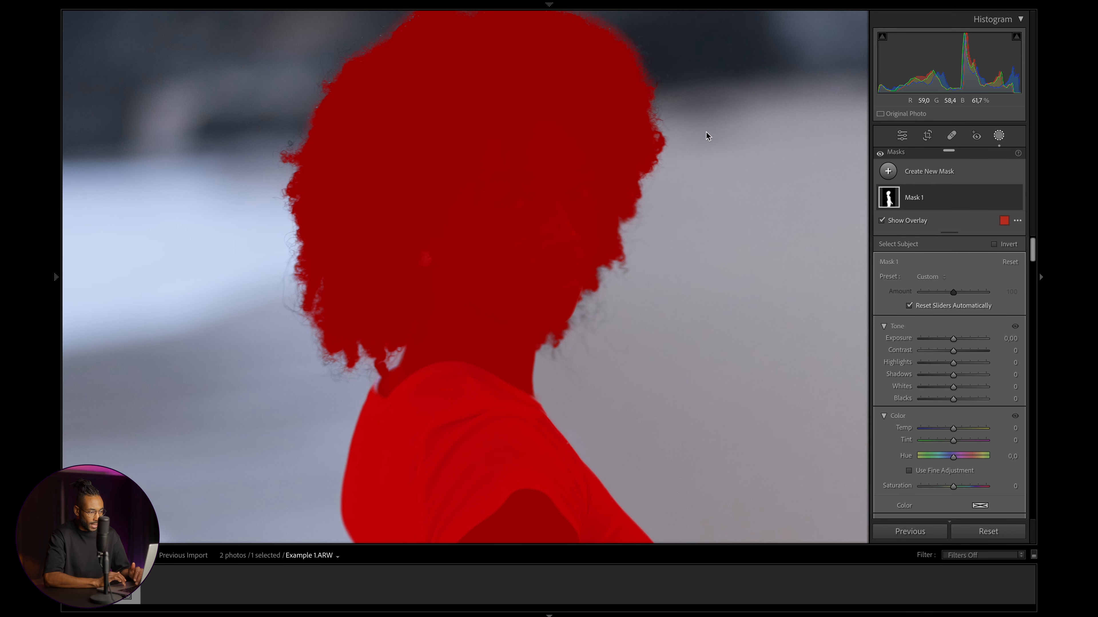
pyautogui.scroll(1, 641, 84)
pyautogui.scroll(-2, 642, 85)
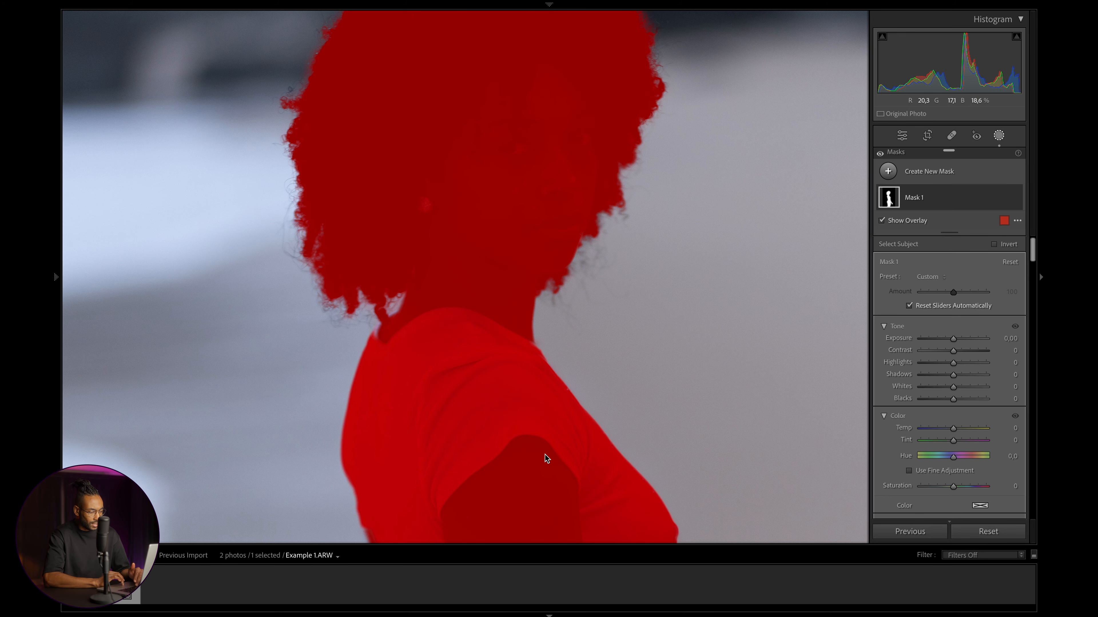
pyautogui.moveTo(580, 467); pyautogui.dragTo(586, 152)
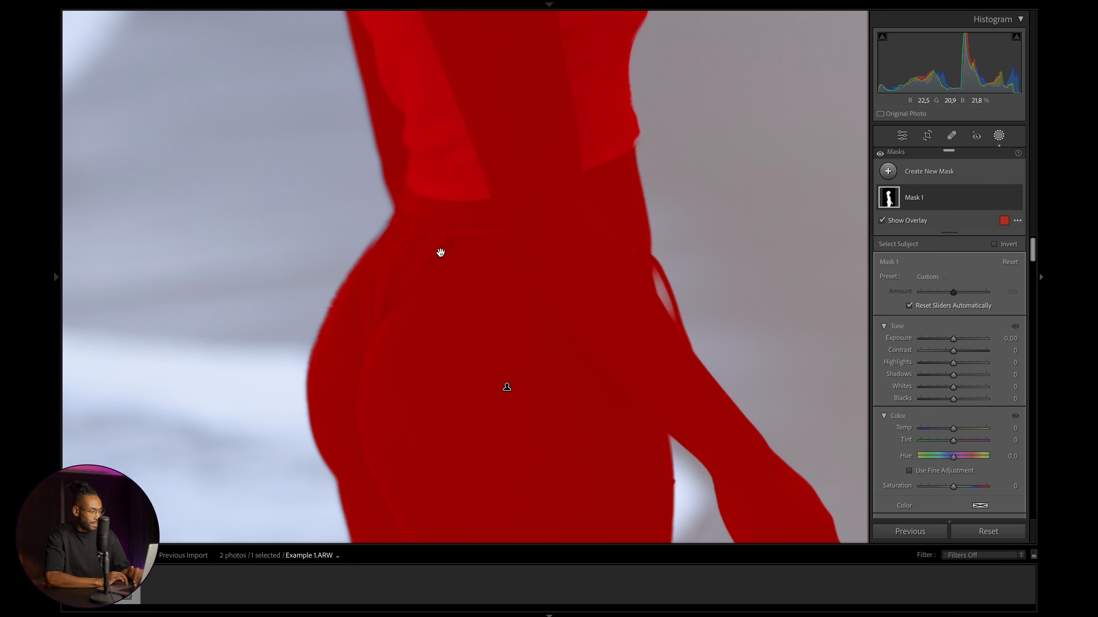
pyautogui.moveTo(575, 72); pyautogui.dragTo(569, 446)
pyautogui.moveTo(544, 207); pyautogui.dragTo(625, 381)
pyautogui.moveTo(614, 87); pyautogui.dragTo(613, 214)
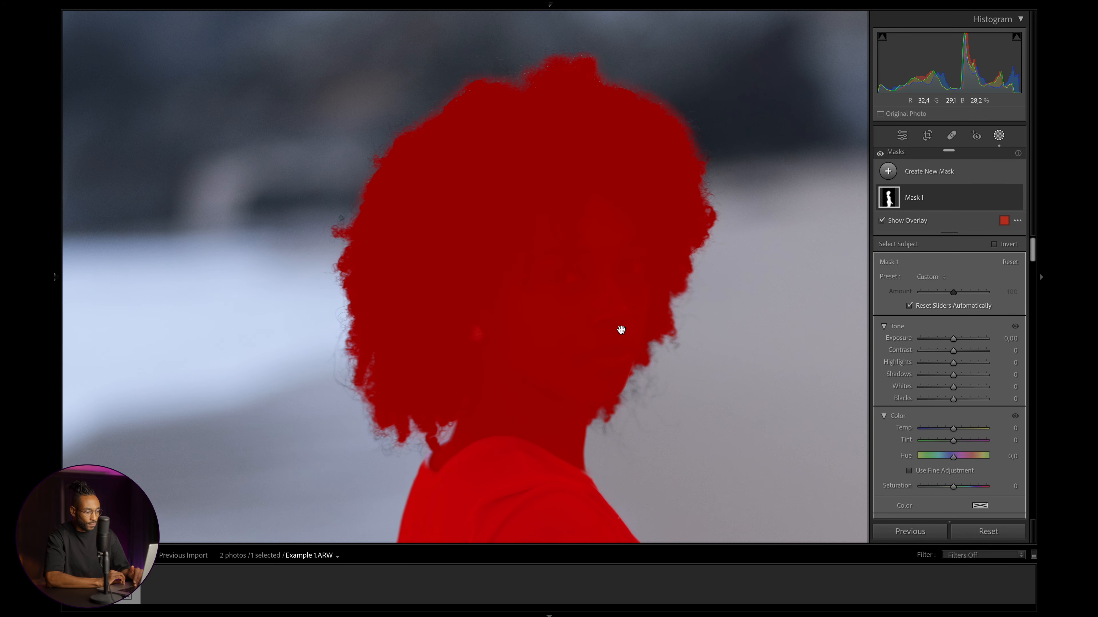
pyautogui.moveTo(624, 424); pyautogui.dragTo(546, 6)
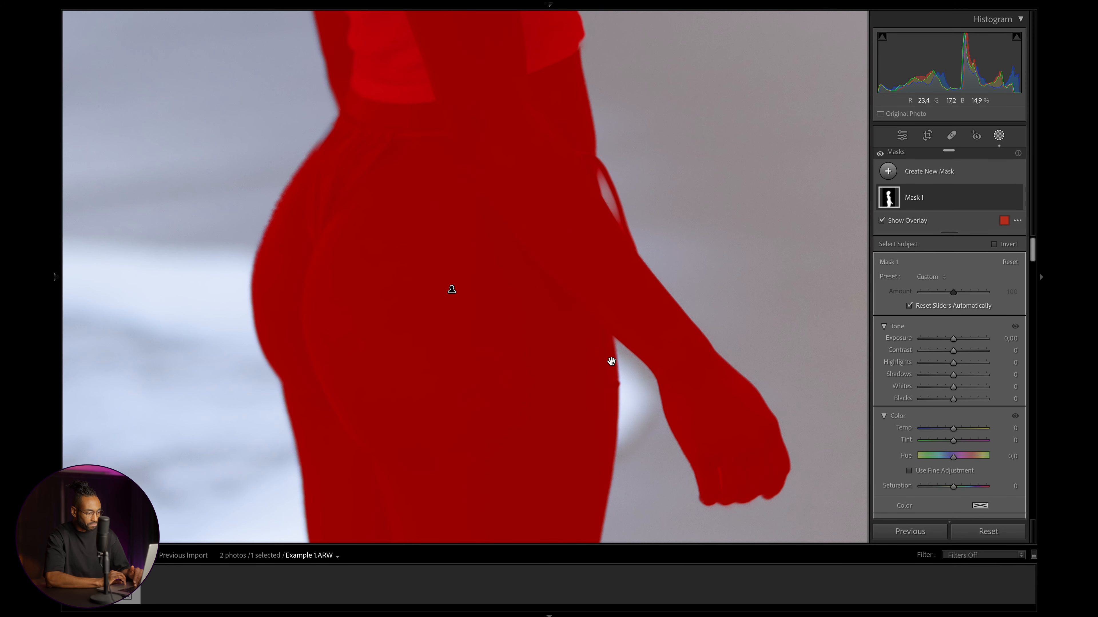
pyautogui.moveTo(611, 362); pyautogui.dragTo(614, 197)
pyautogui.click(562, 383)
# Step: Switch to Capture One and inspect the background mask around the arm, shirt and the gap between hair and neck
pyautogui.hotkey('ctrl', 'Right')
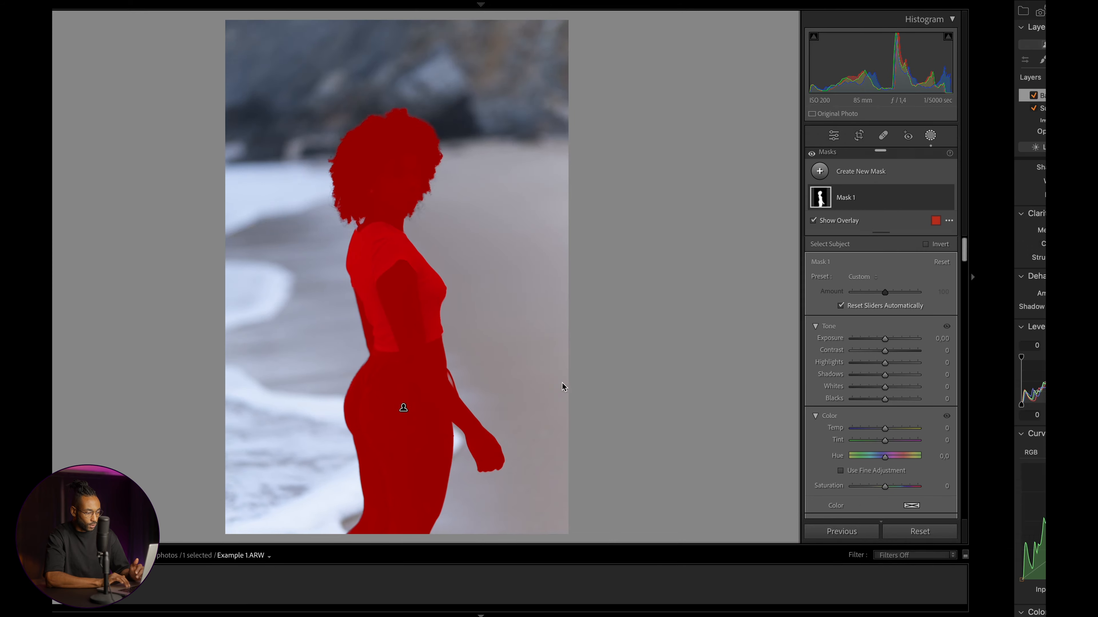
pyautogui.moveTo(593, 439); pyautogui.dragTo(654, 159)
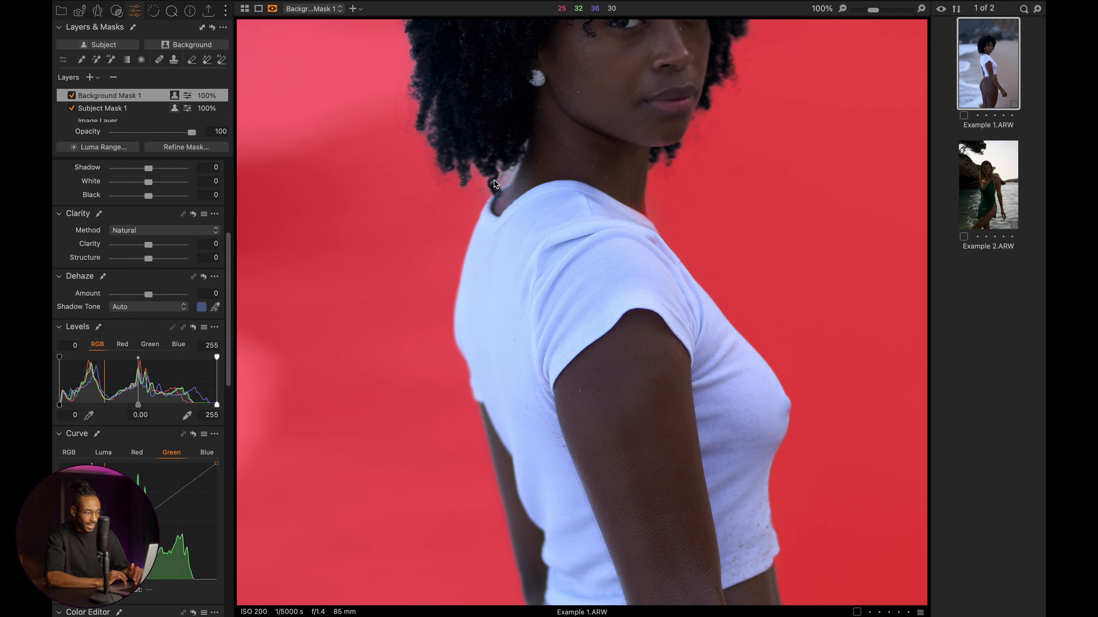
pyautogui.moveTo(383, 212); pyautogui.dragTo(323, 277)
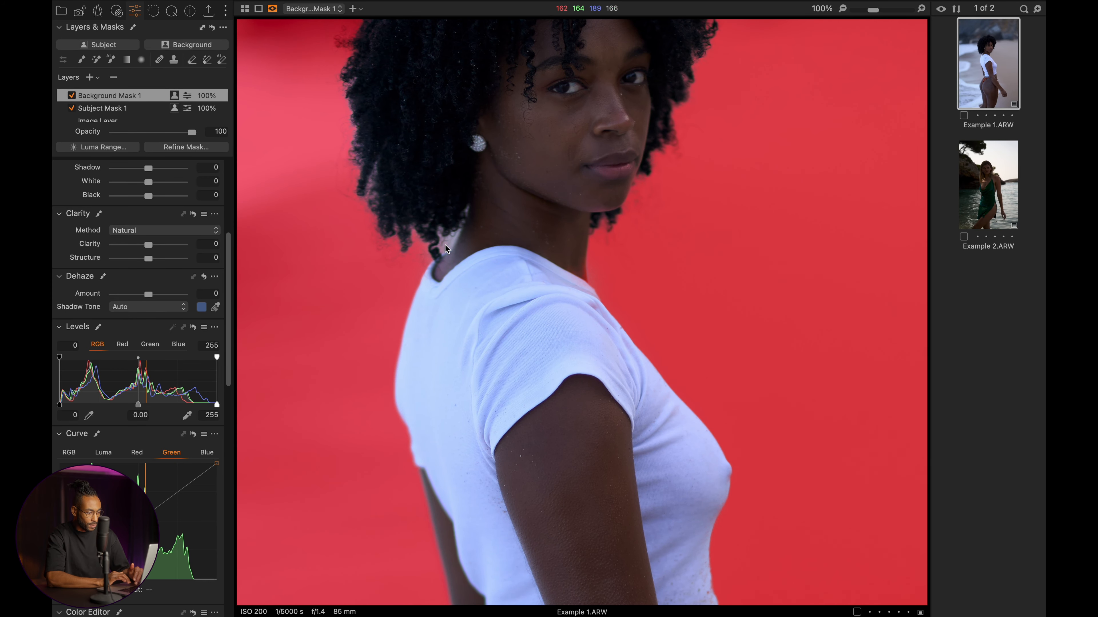
# Step: Switch back to Lightroom Classic and create a second mask that selects the background of Example 1.ARW
pyautogui.hotkey('ctrl', 'Left')
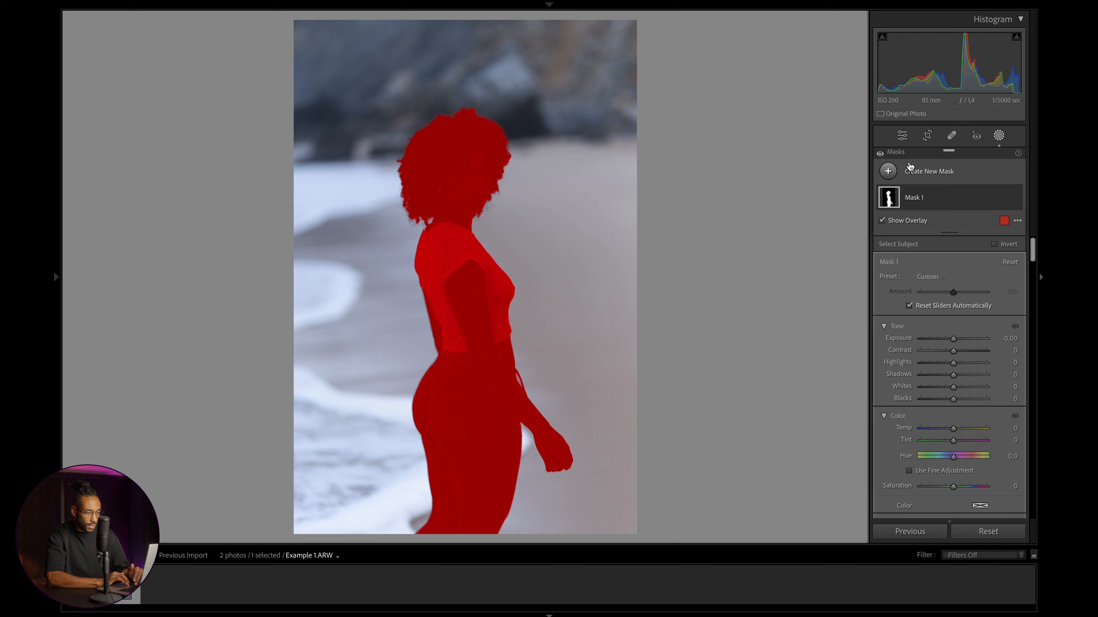
pyautogui.click(909, 168)
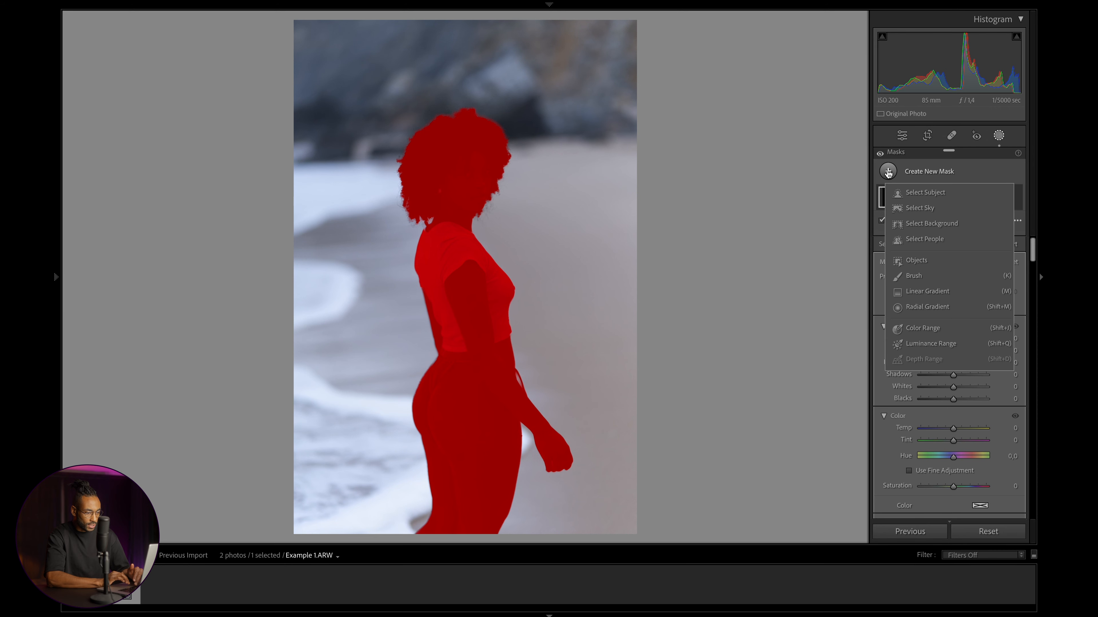
pyautogui.click(921, 226)
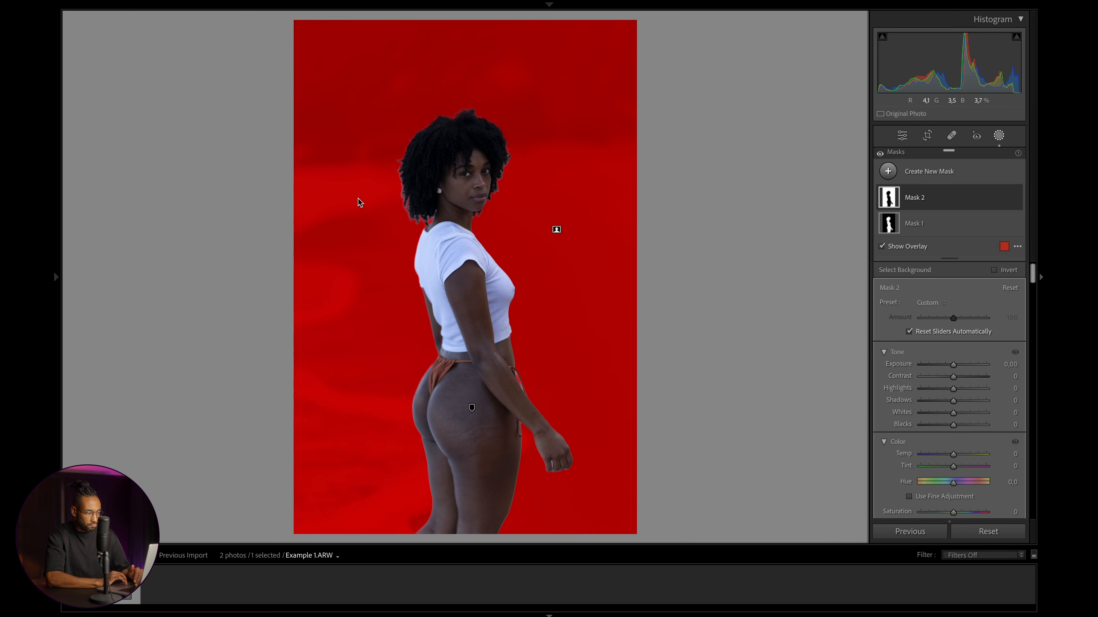
# Step: Examine the Lightroom background mask's edges around the hair, neck, arm, hips and bikini string, ending with the whole photo
pyautogui.click(440, 220)
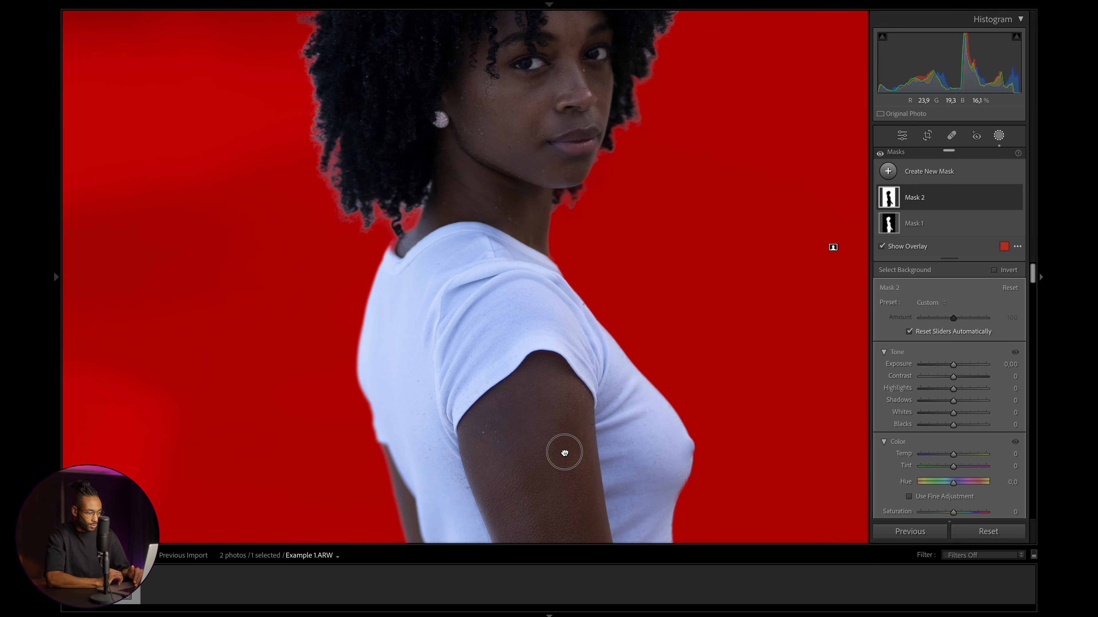
pyautogui.moveTo(564, 452); pyautogui.dragTo(451, 33)
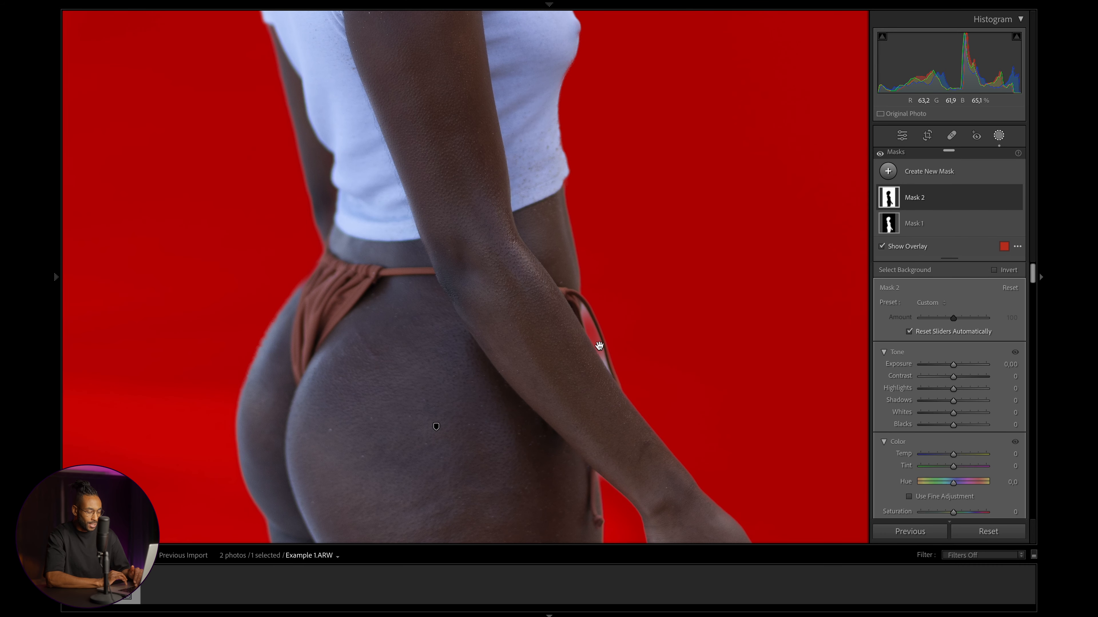
pyautogui.click(705, 304)
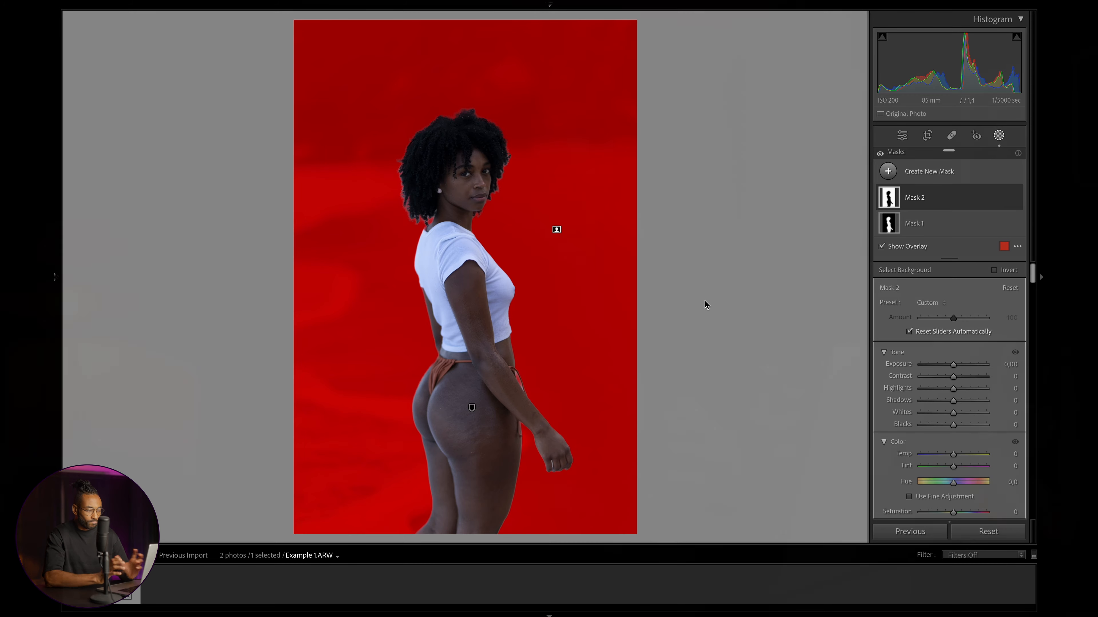